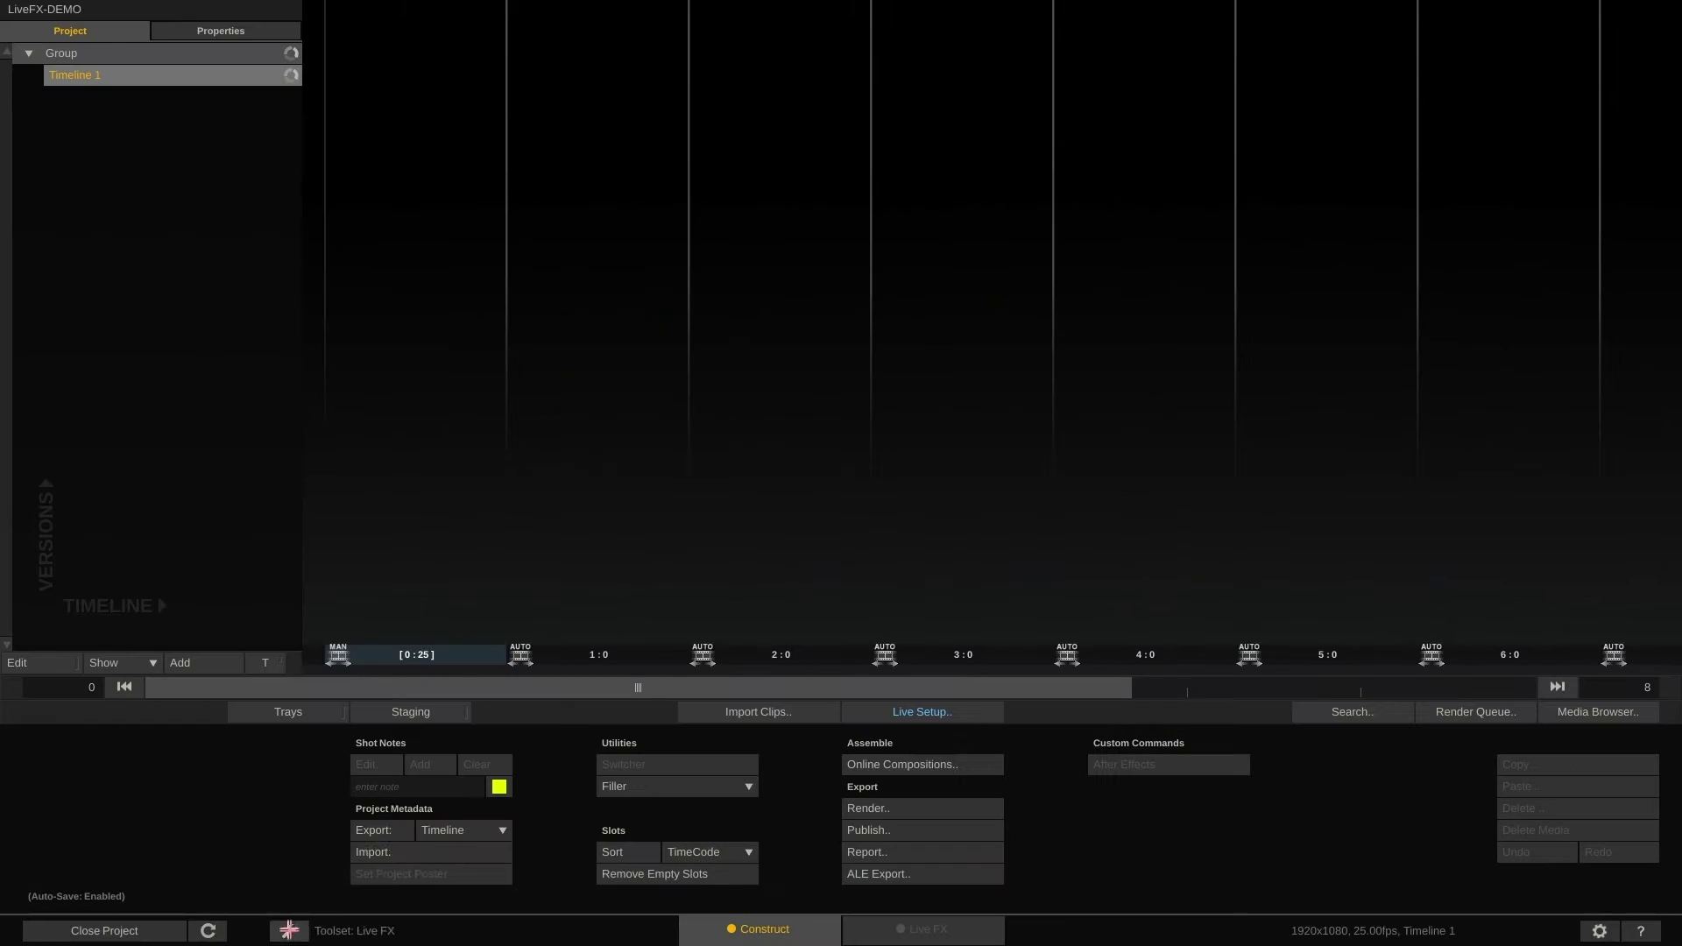
# Step: Open the LiveFX-DEMO project and switch to the Live FX toolset
pyautogui.click(292, 930)
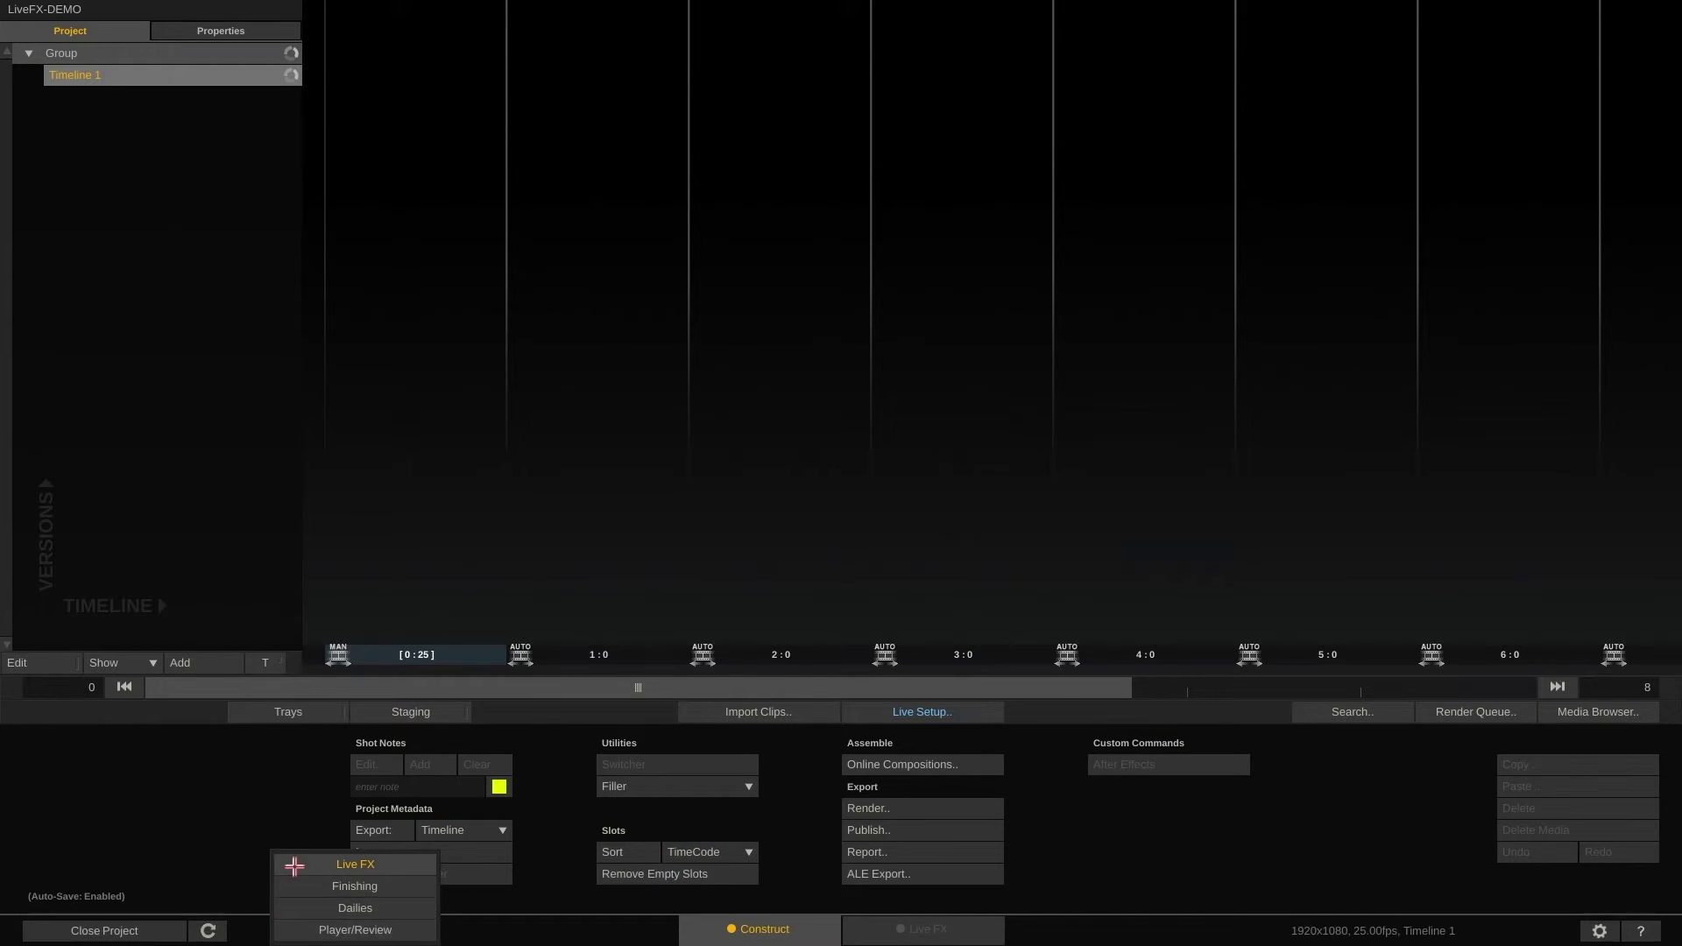
pyautogui.click(405, 862)
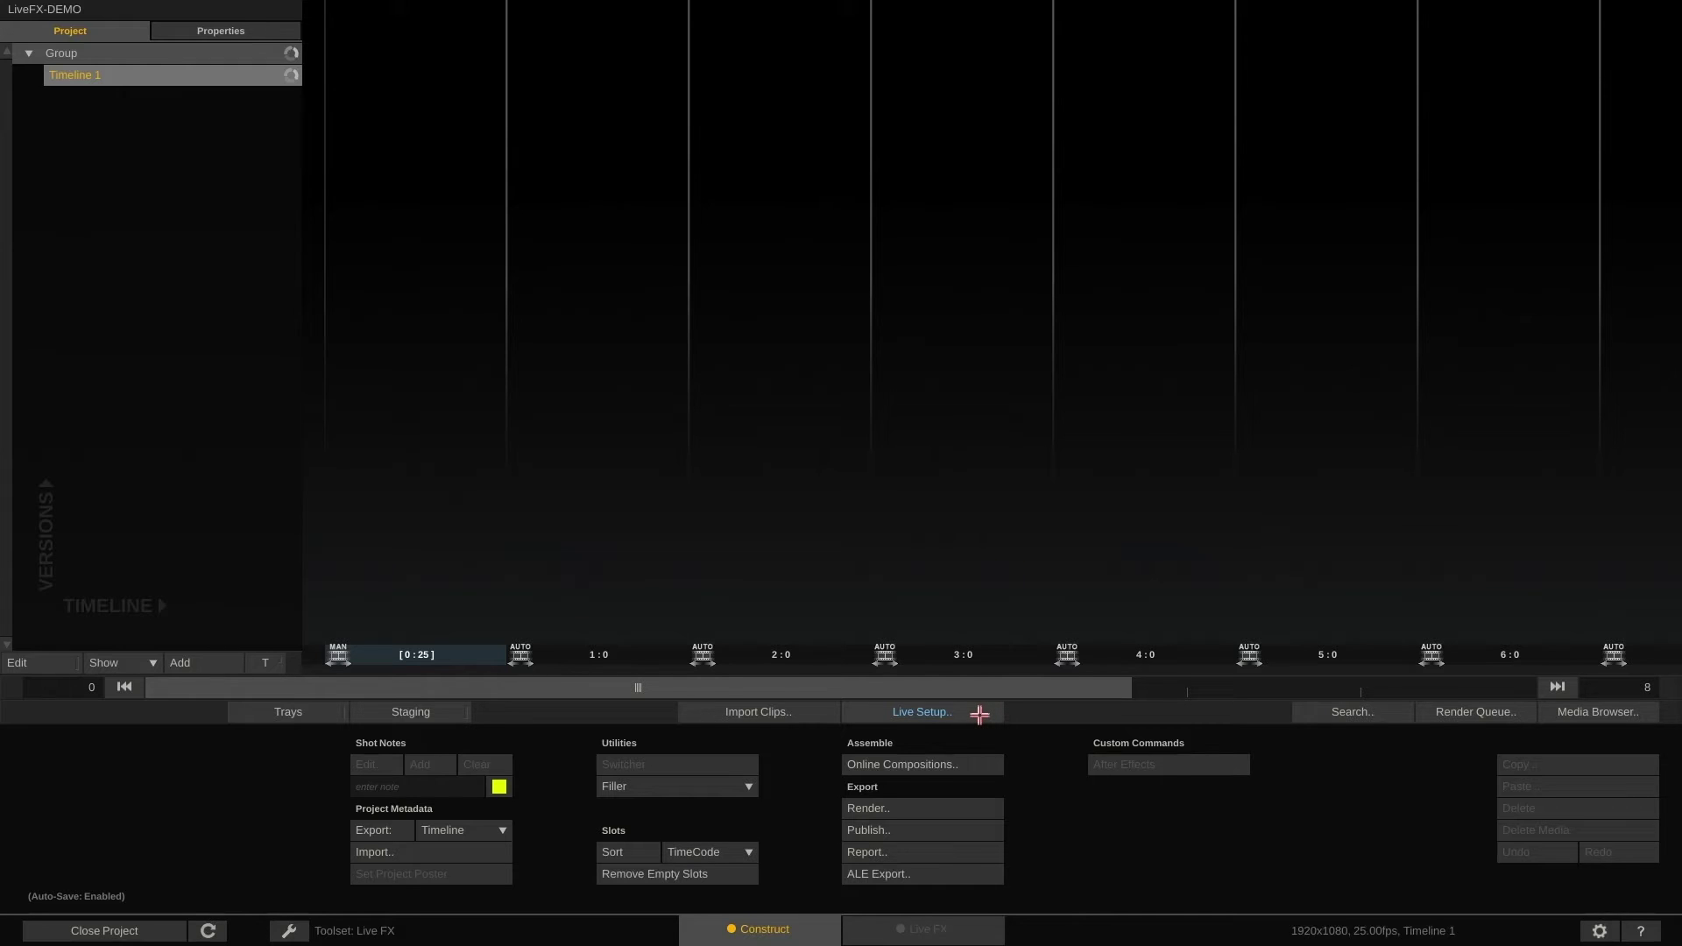
# Step: Start a Live Setup composition on the Notch back / front plate model with DeckLink 8K Pro (1) as camera
pyautogui.click(979, 714)
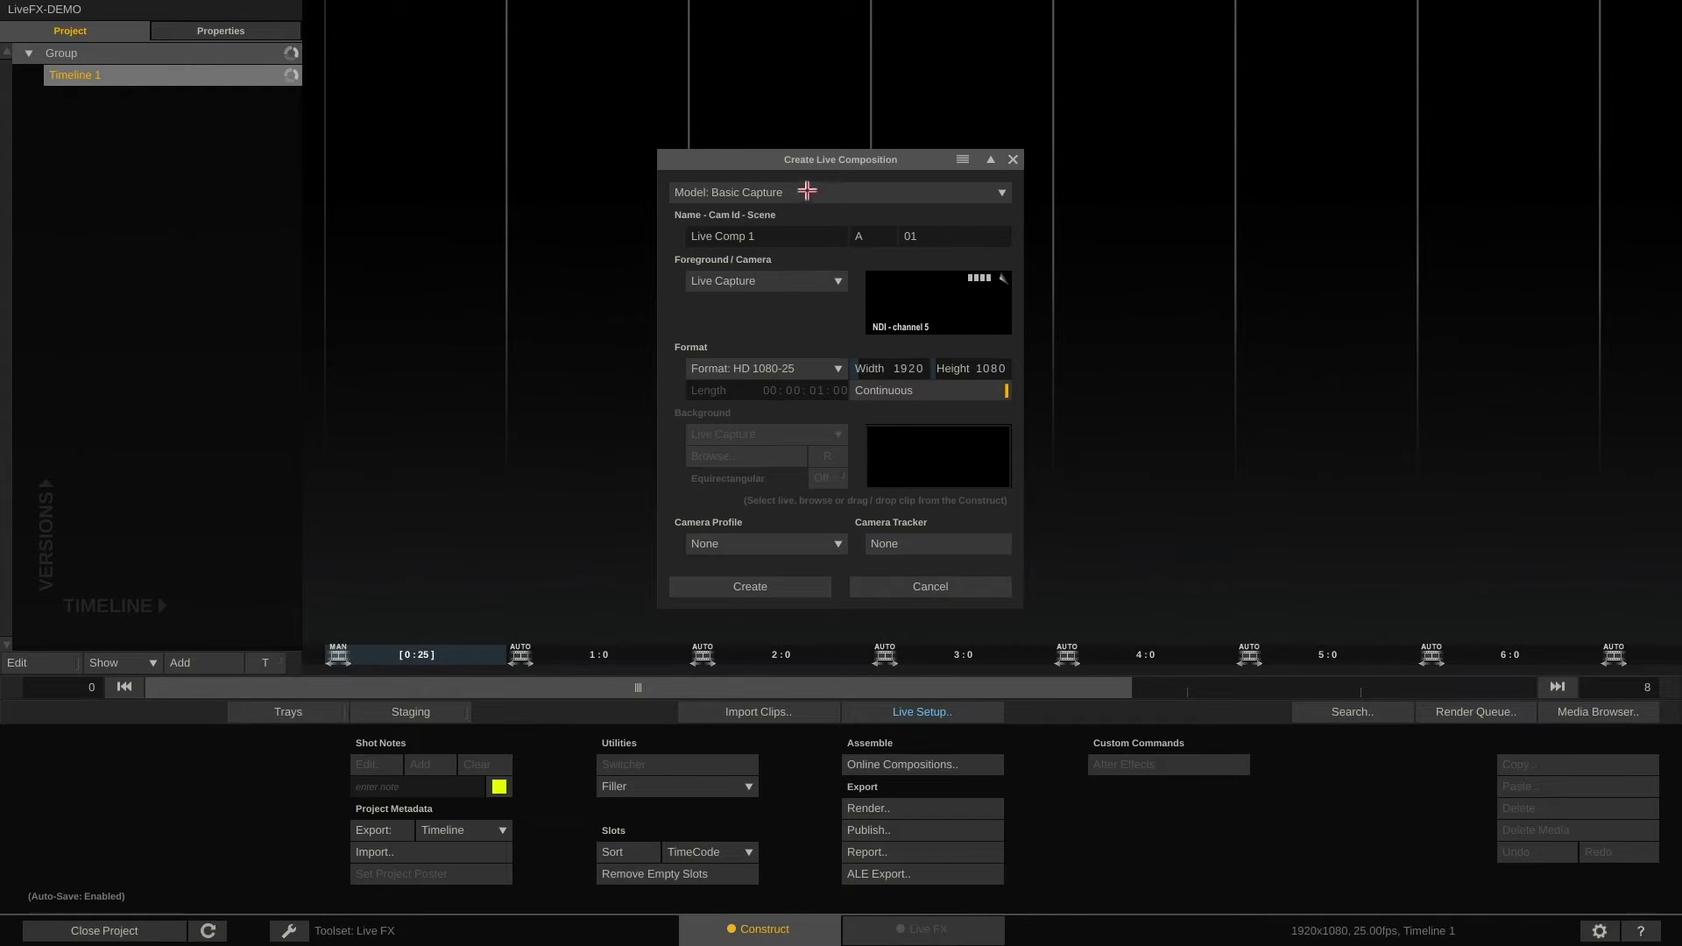
pyautogui.click(804, 188)
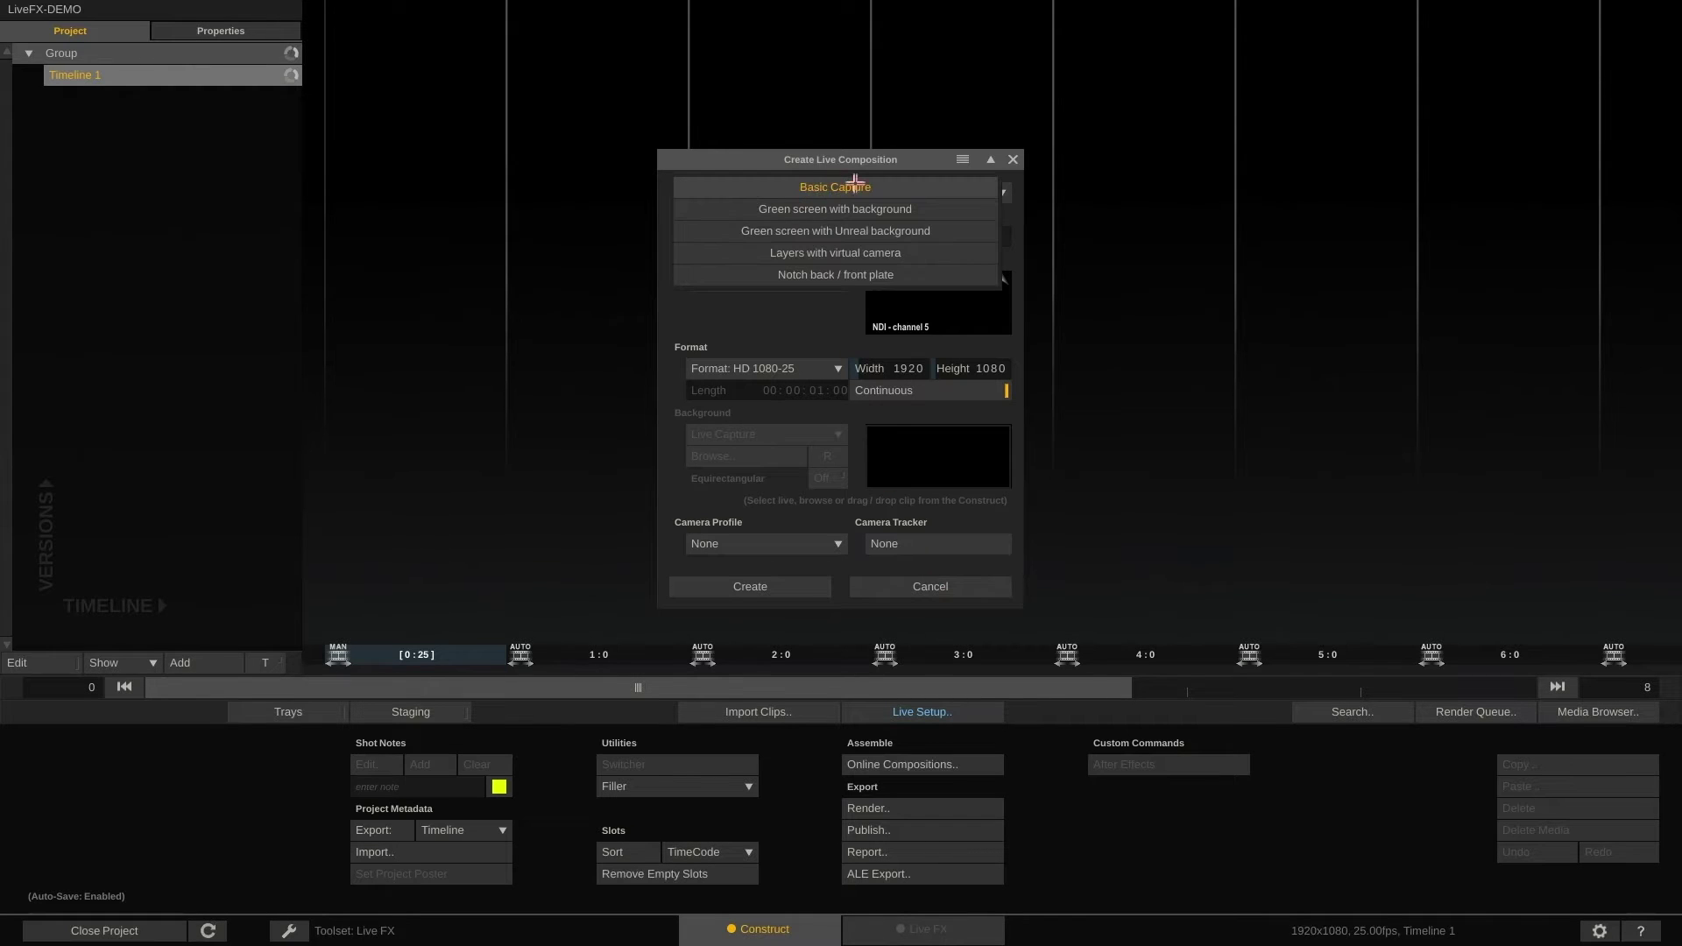
pyautogui.click(909, 274)
pyautogui.click(813, 278)
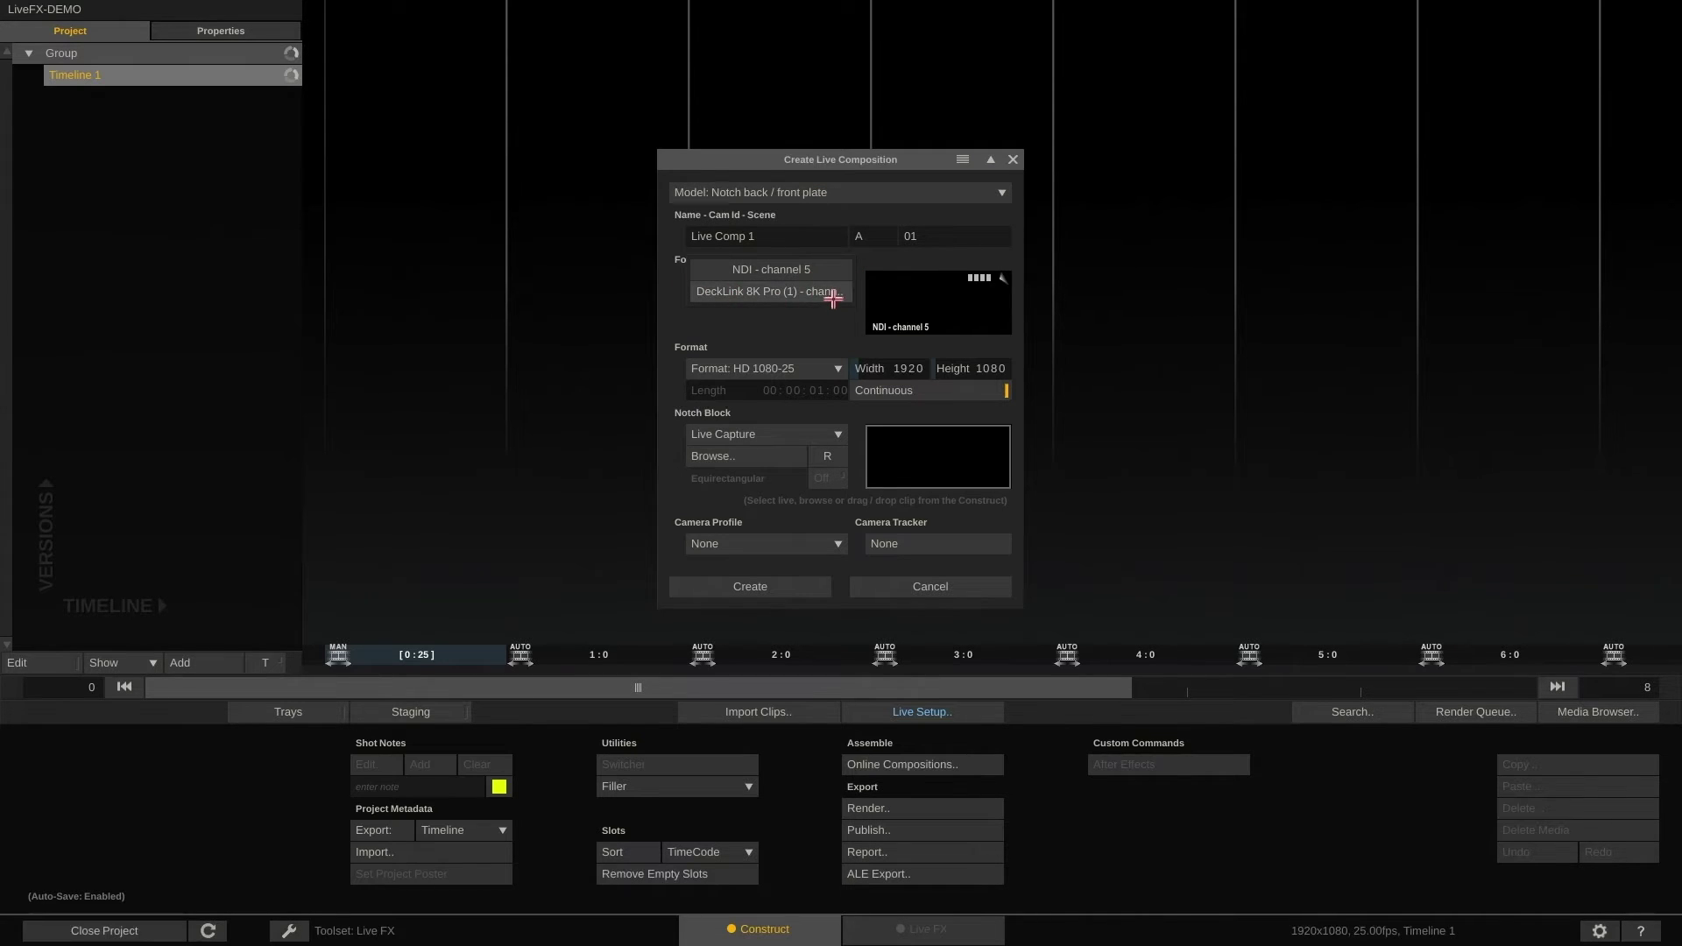
pyautogui.click(839, 294)
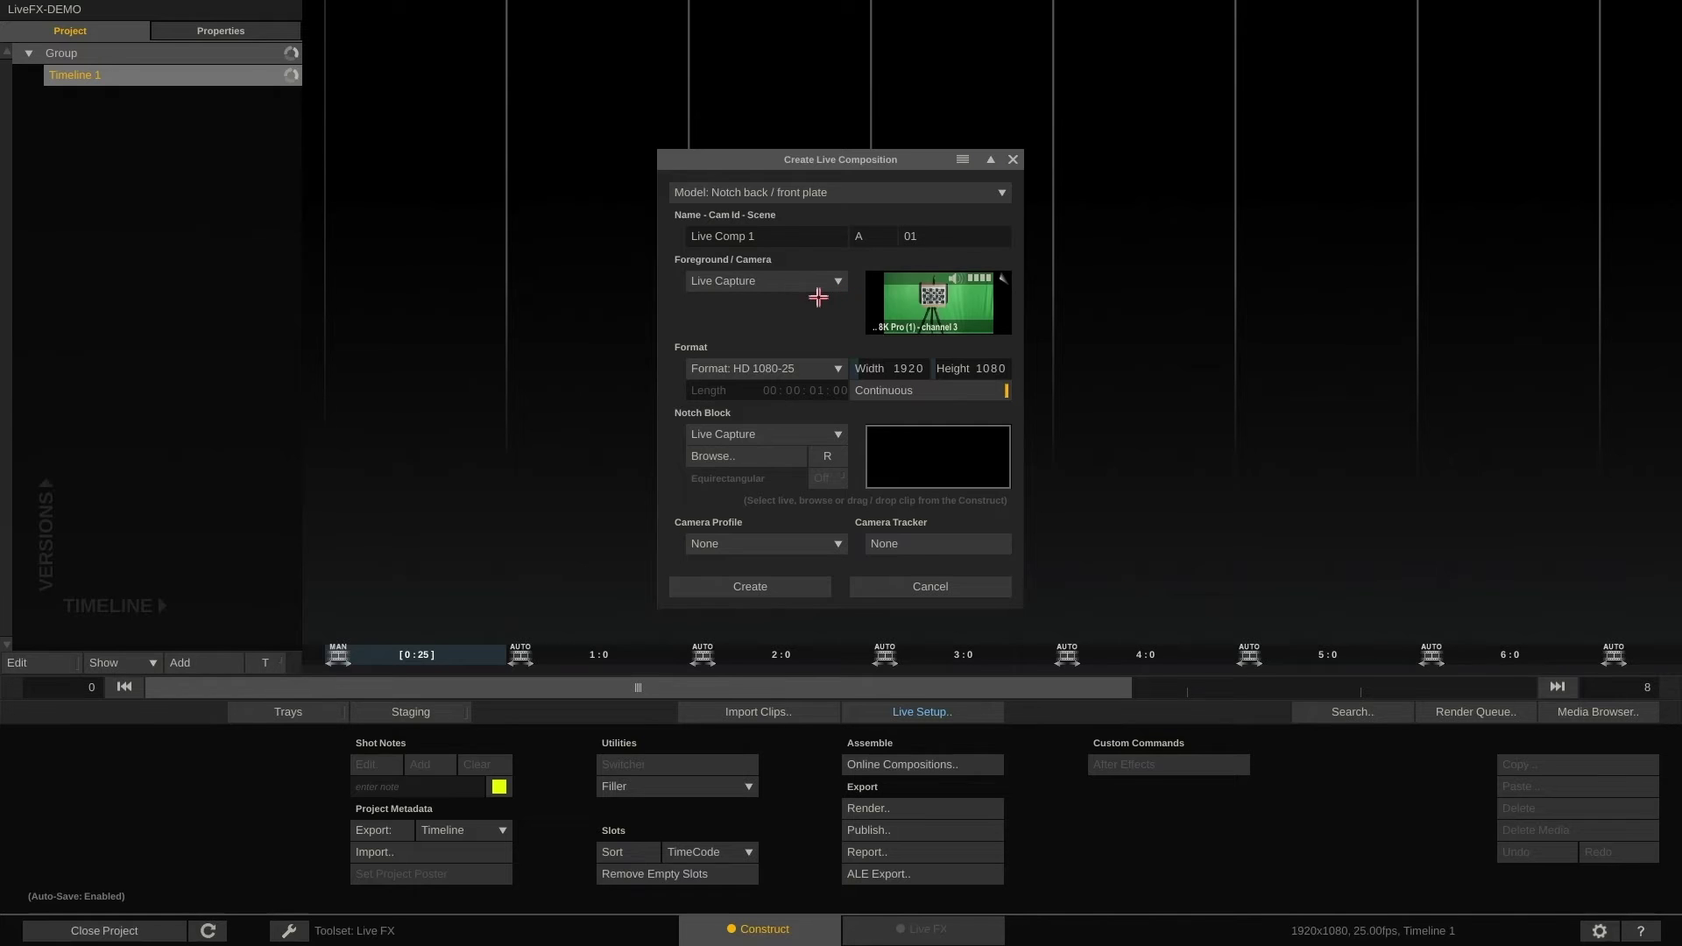
# Step: Load VP_Template_V3.dfxdll from the recent notchBlock folder as the Notch block
pyautogui.click(755, 457)
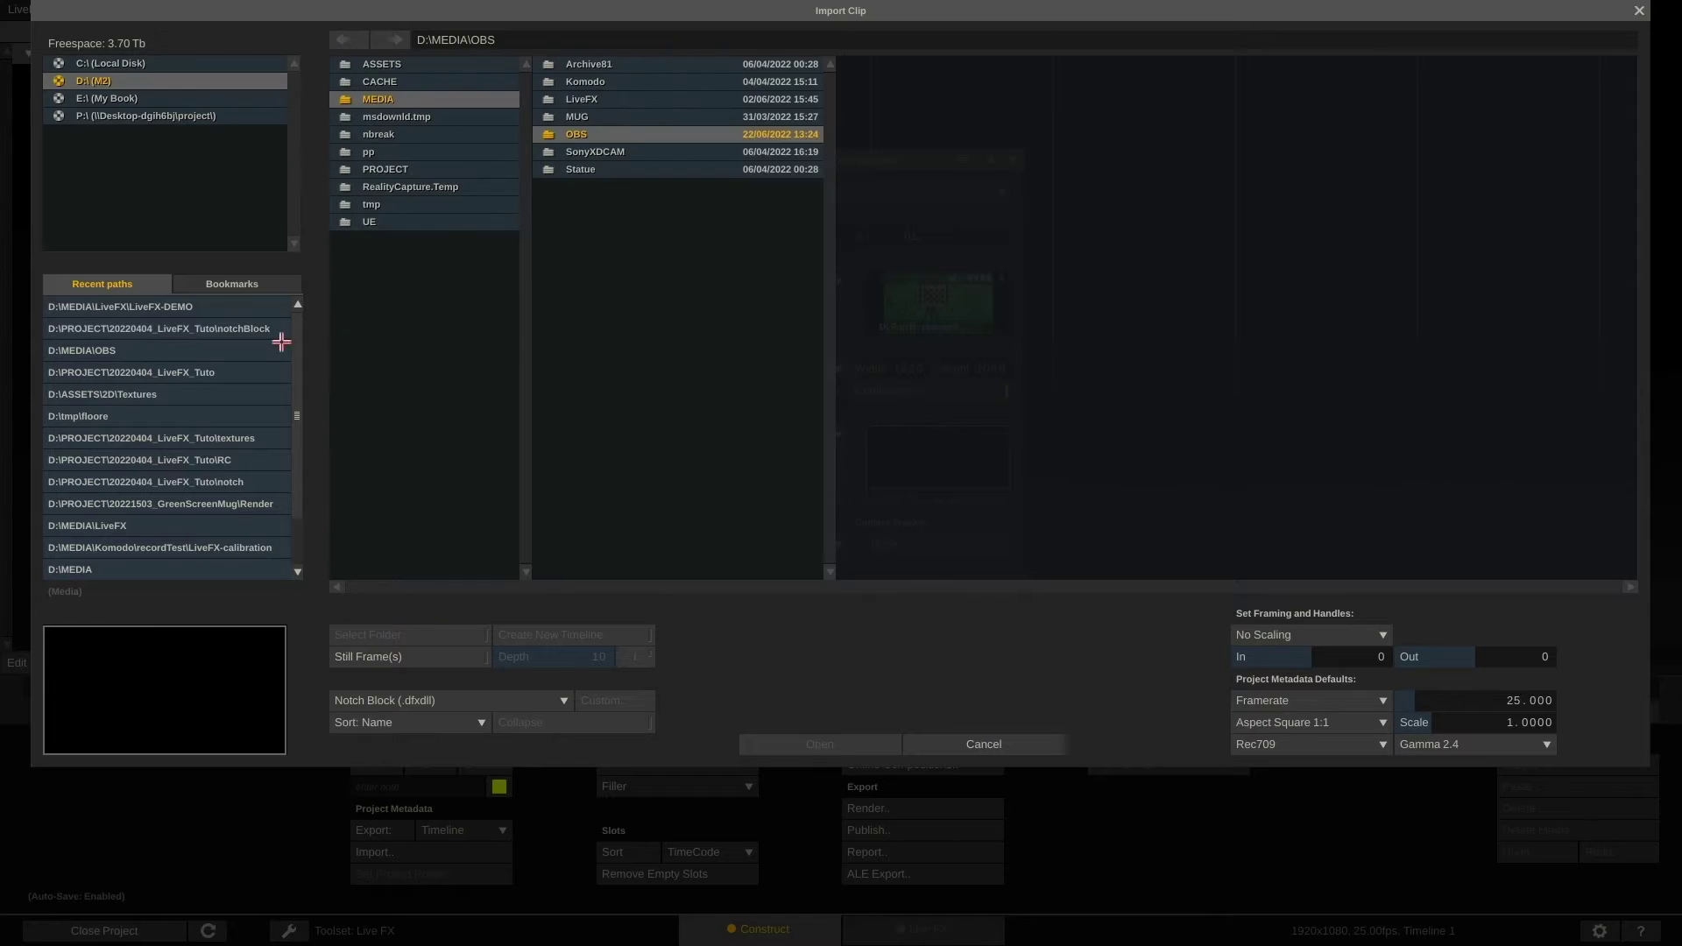
pyautogui.click(268, 328)
pyautogui.click(1069, 117)
pyautogui.doubleClick(1069, 118)
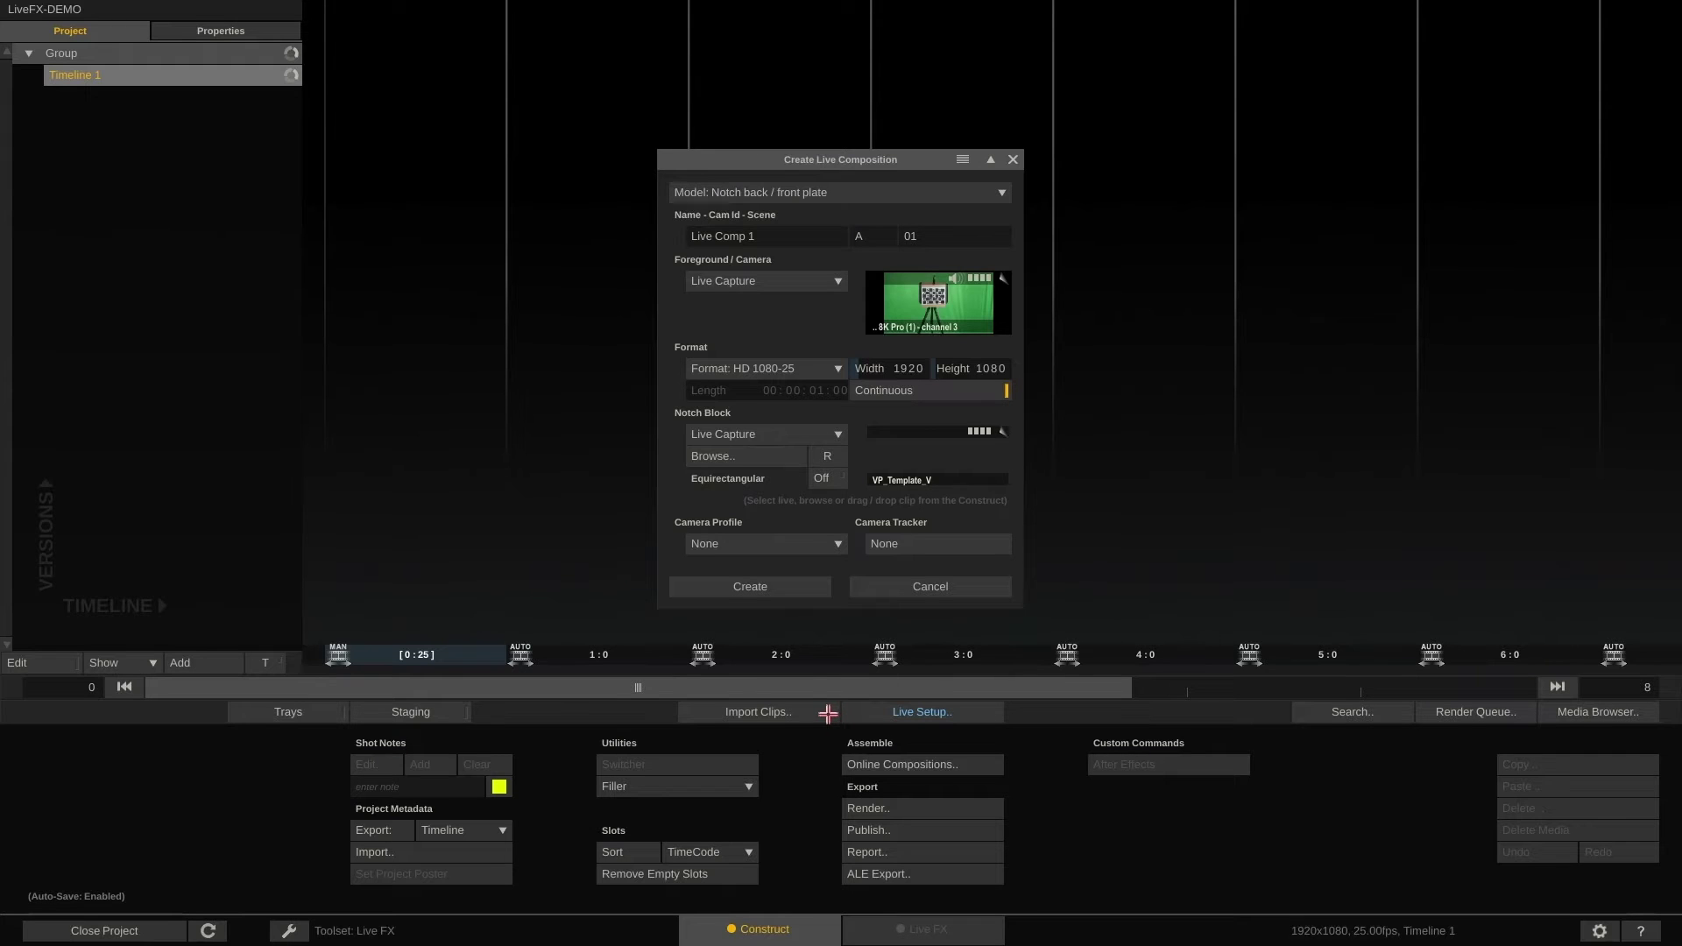
# Step: Set the camera profile to sony-28mm and the camera tracker to RealSense Tracker
pyautogui.click(832, 542)
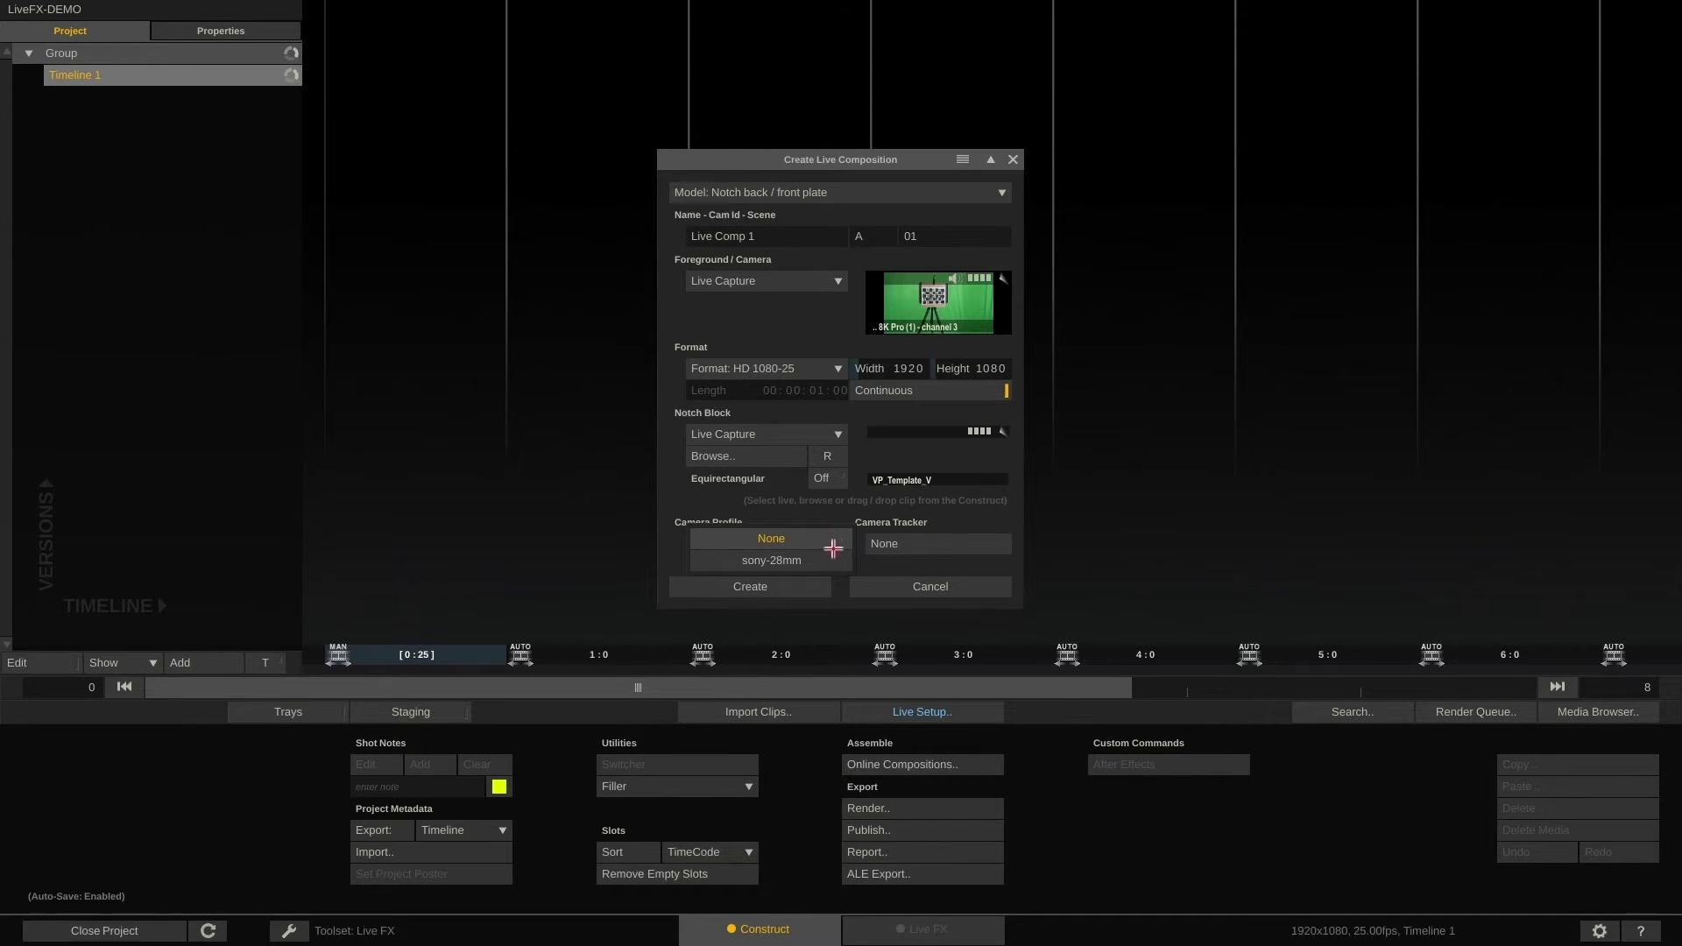
pyautogui.click(831, 559)
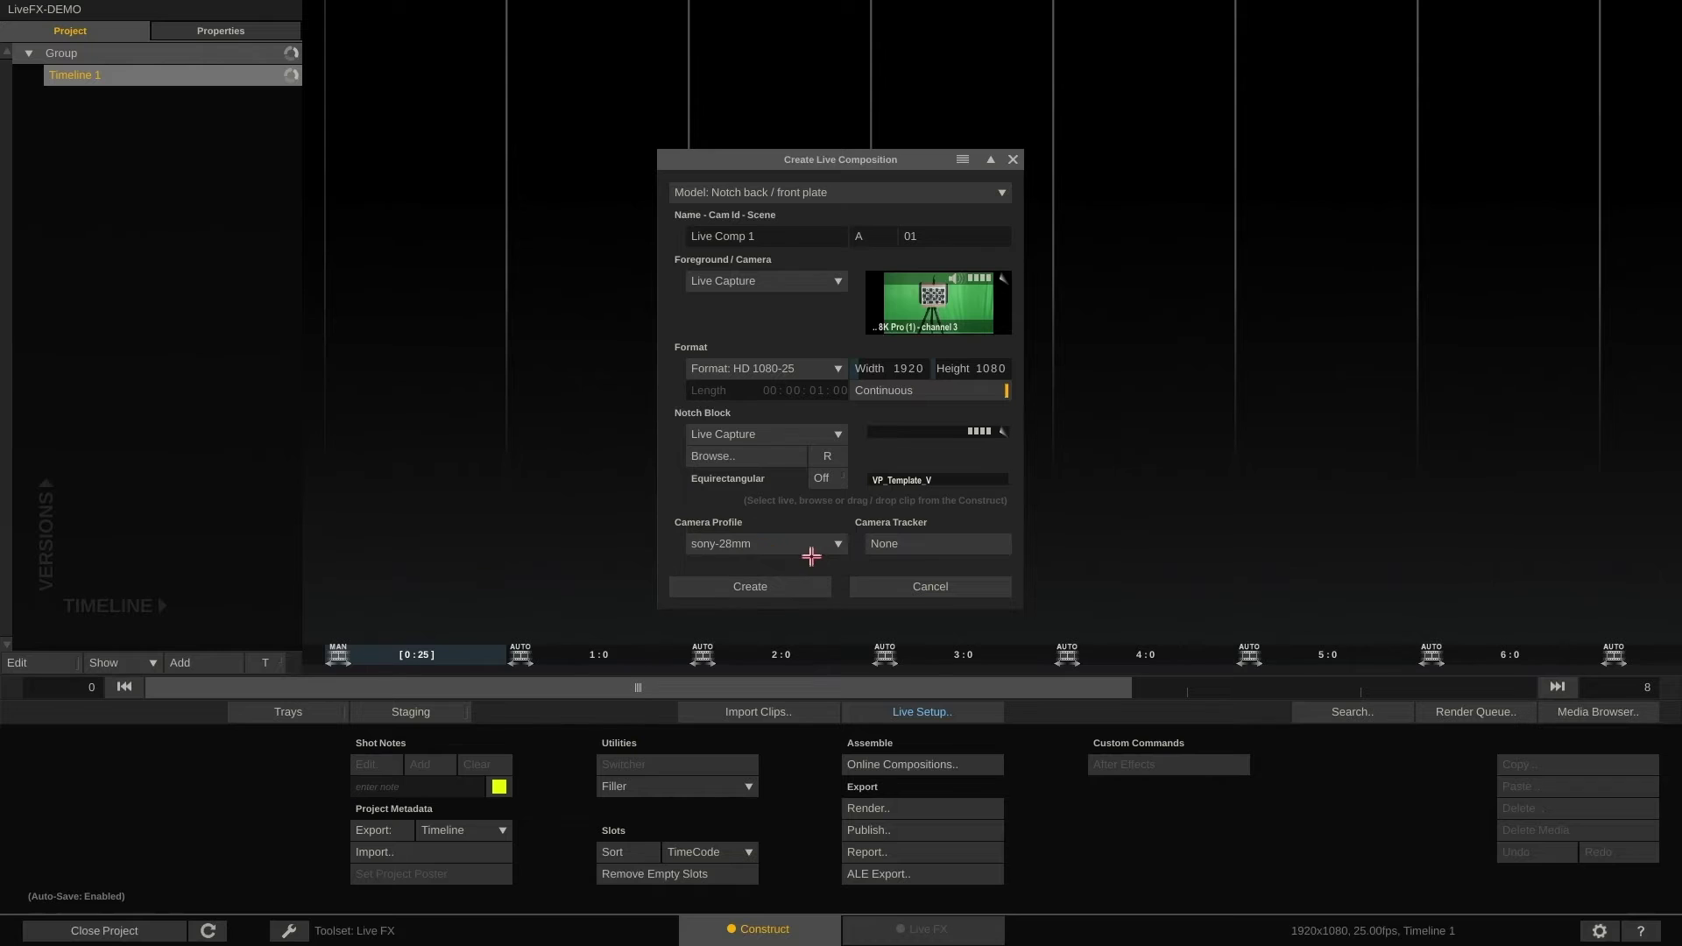
pyautogui.click(933, 543)
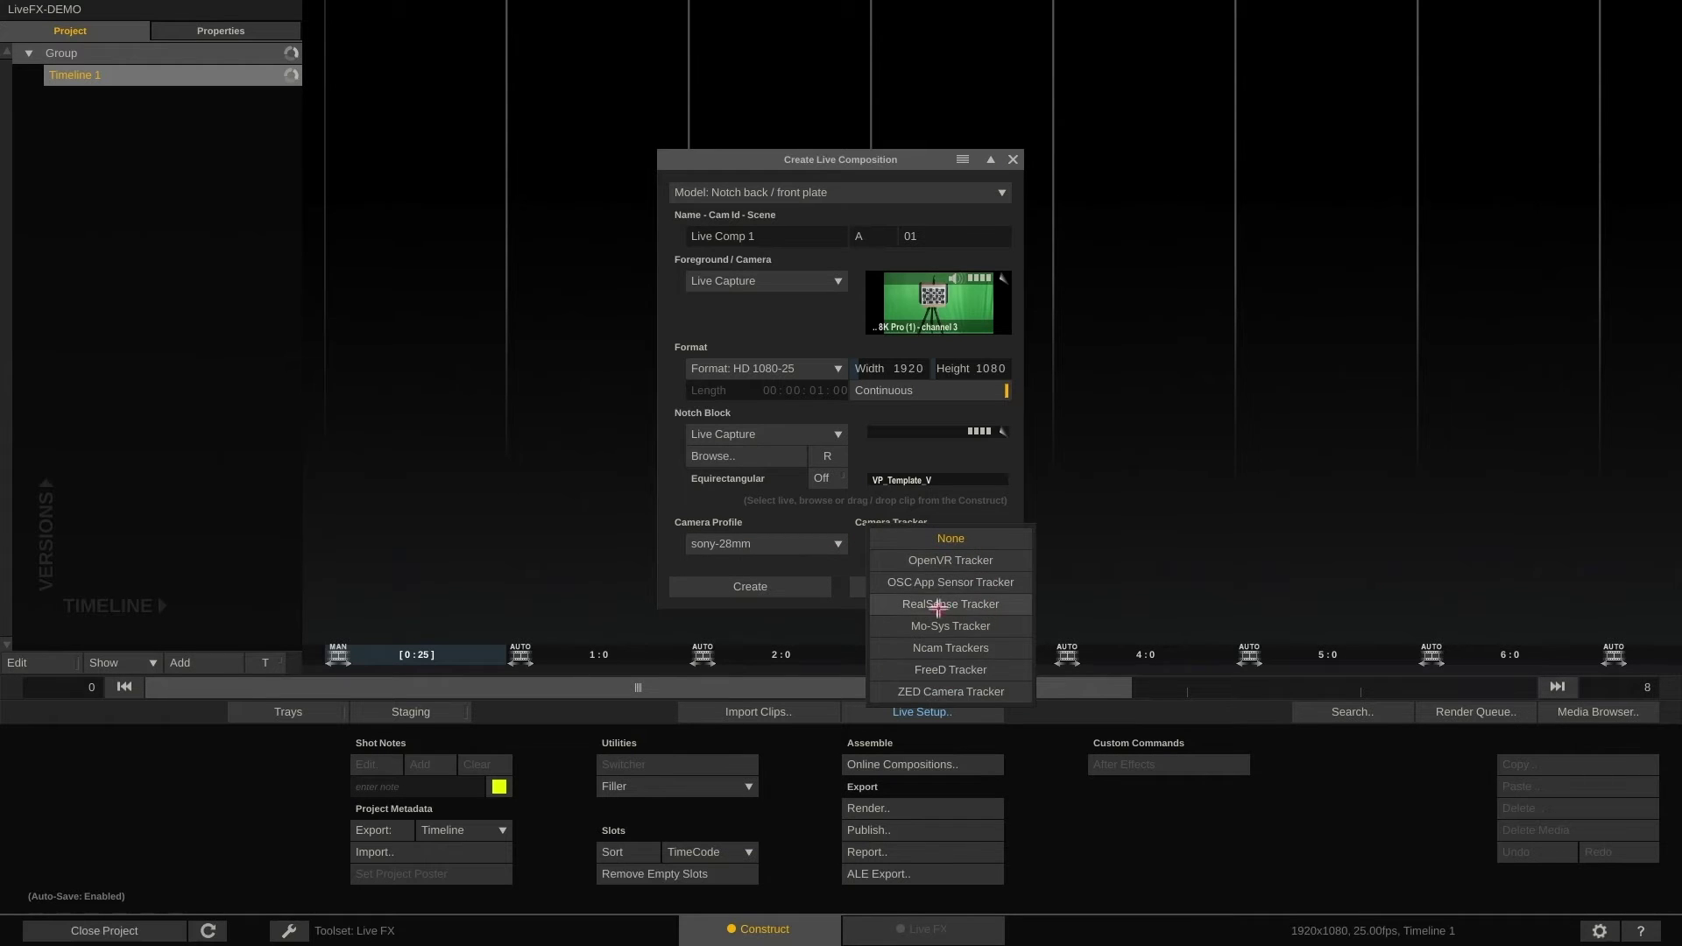
pyautogui.click(1016, 605)
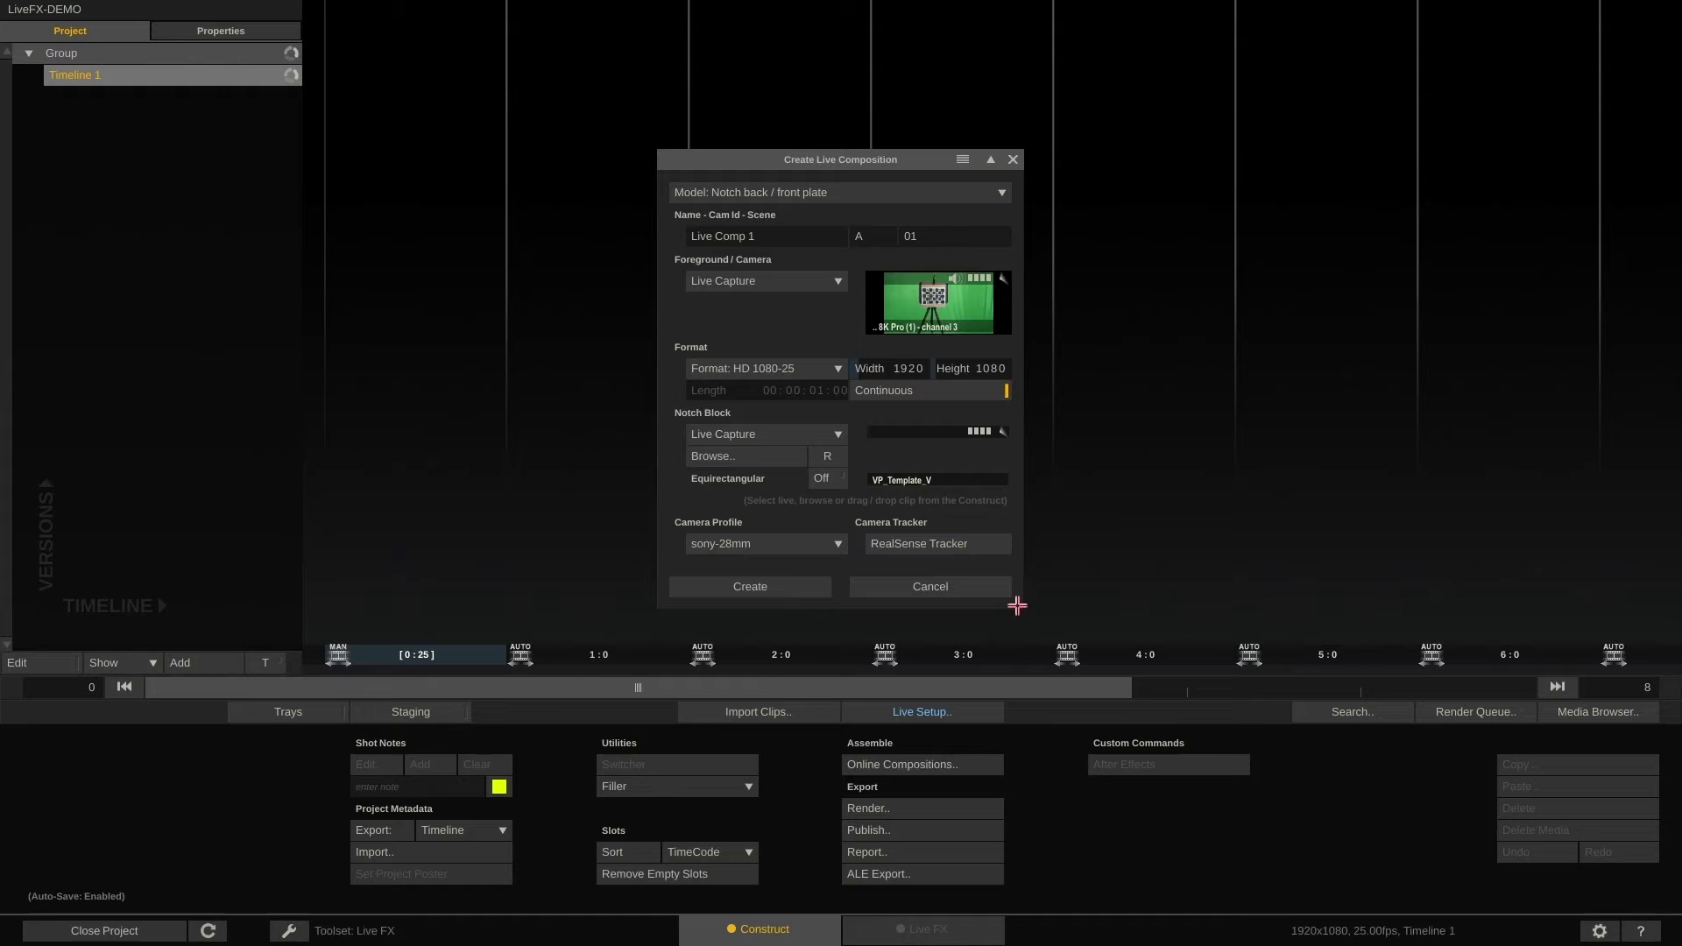
pyautogui.click(777, 587)
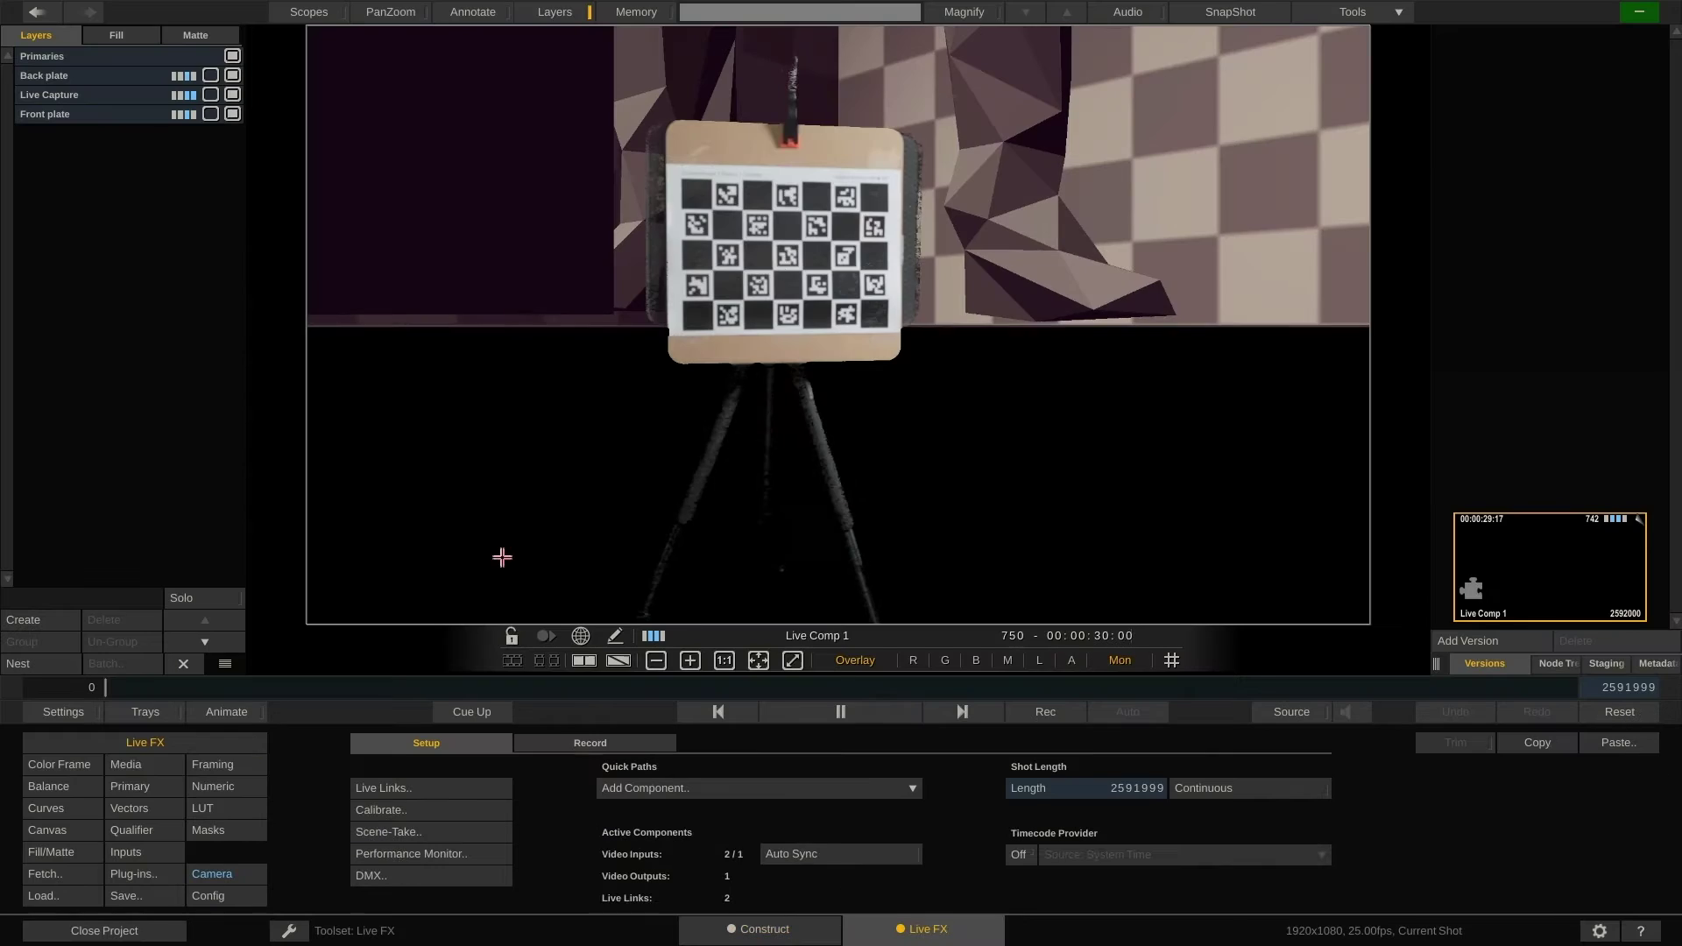
pyautogui.click(107, 82)
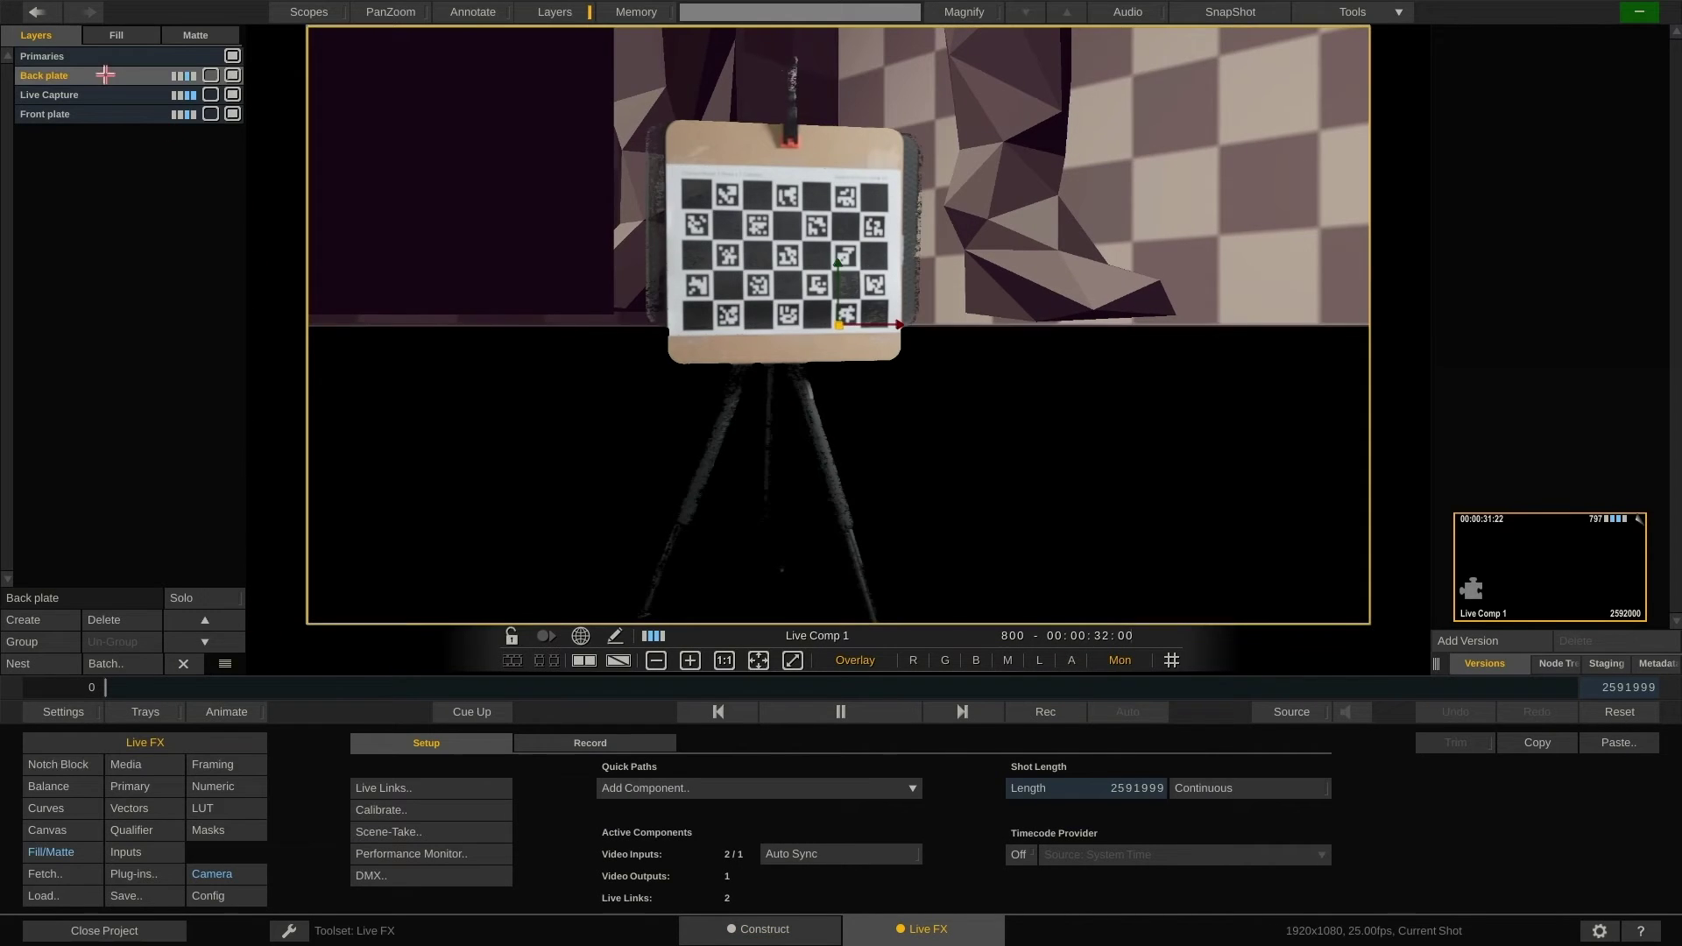
pyautogui.click(122, 95)
pyautogui.click(136, 116)
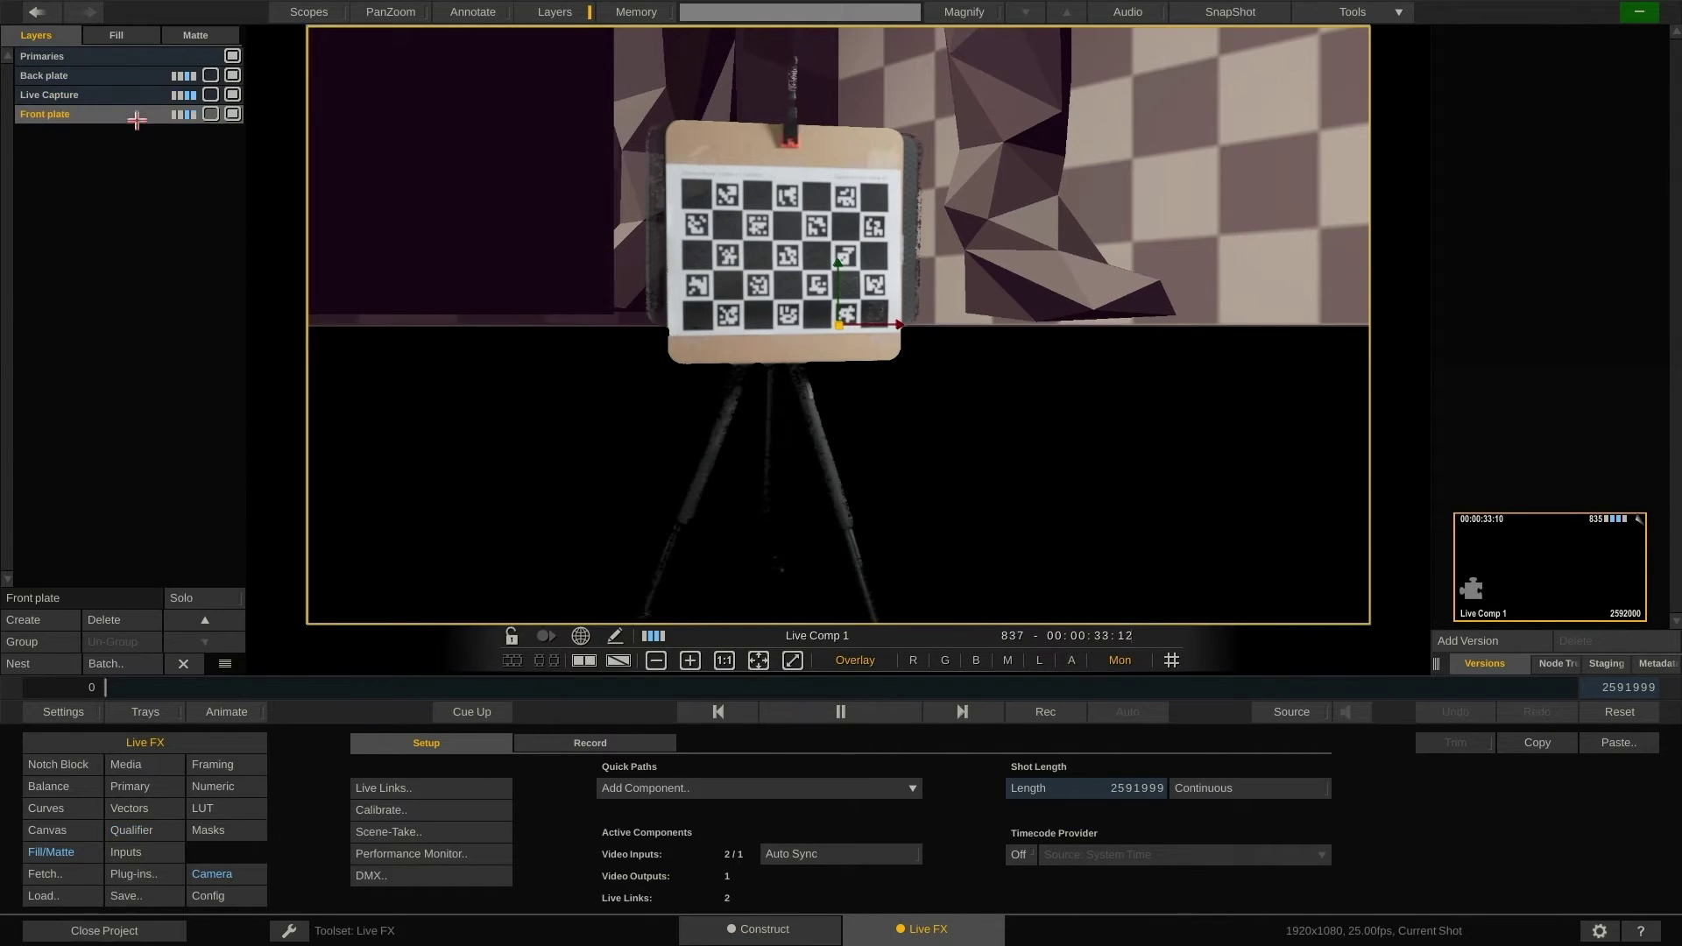
pyautogui.click(232, 95)
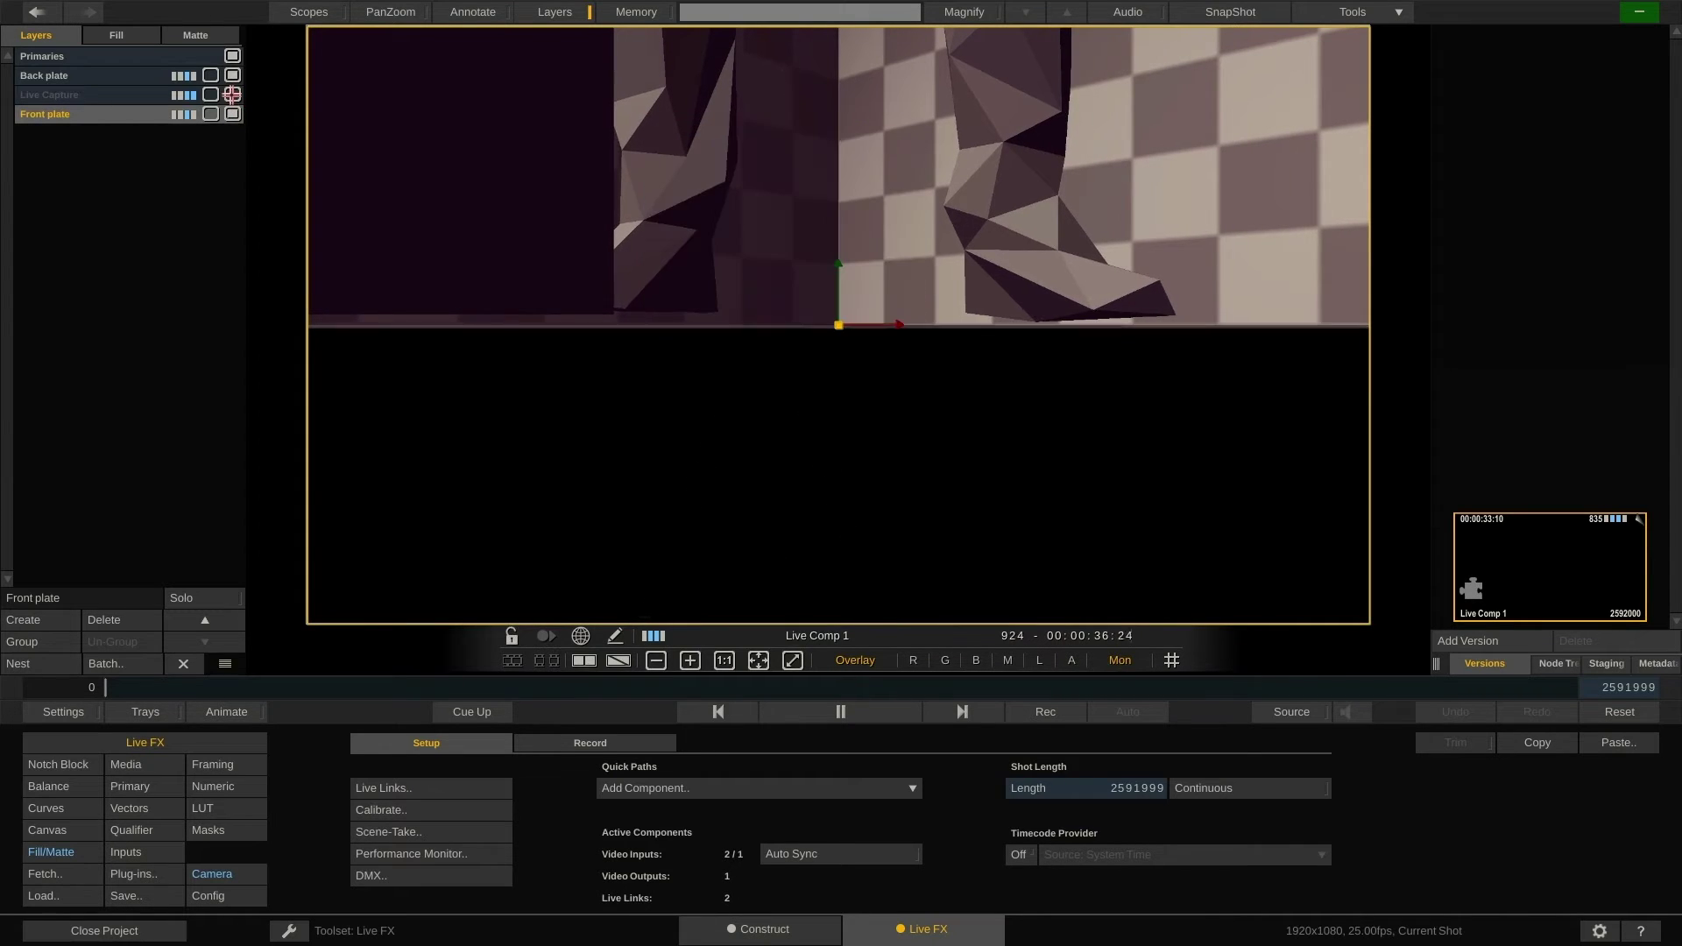
pyautogui.click(232, 95)
pyautogui.click(230, 74)
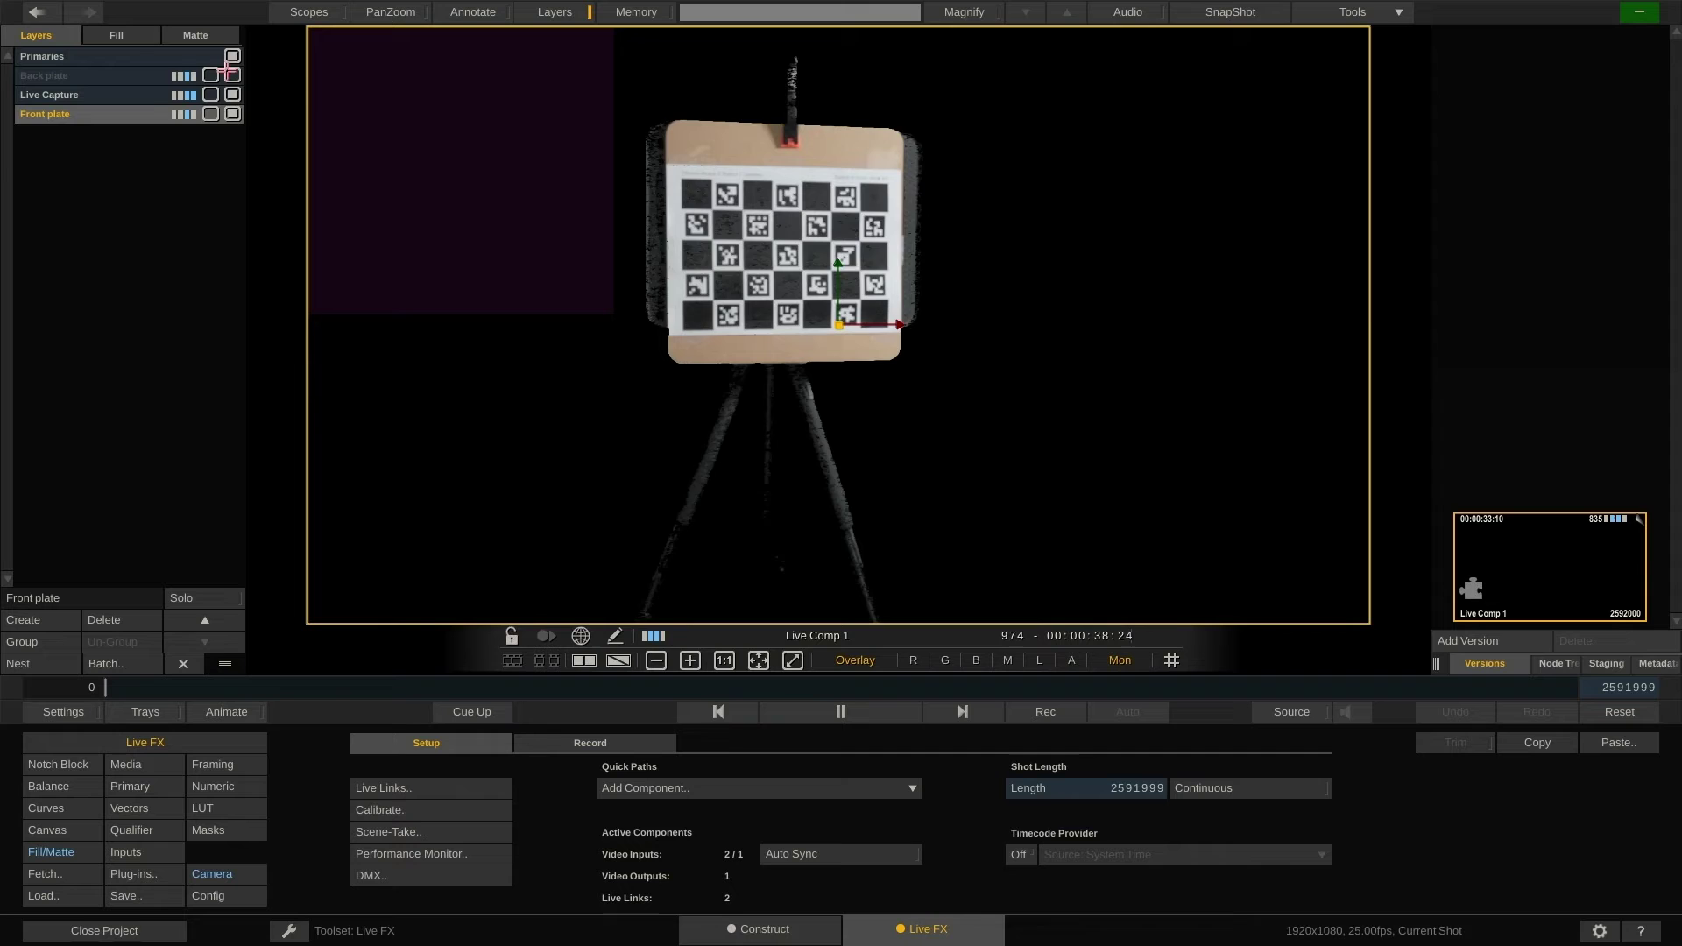
pyautogui.click(229, 73)
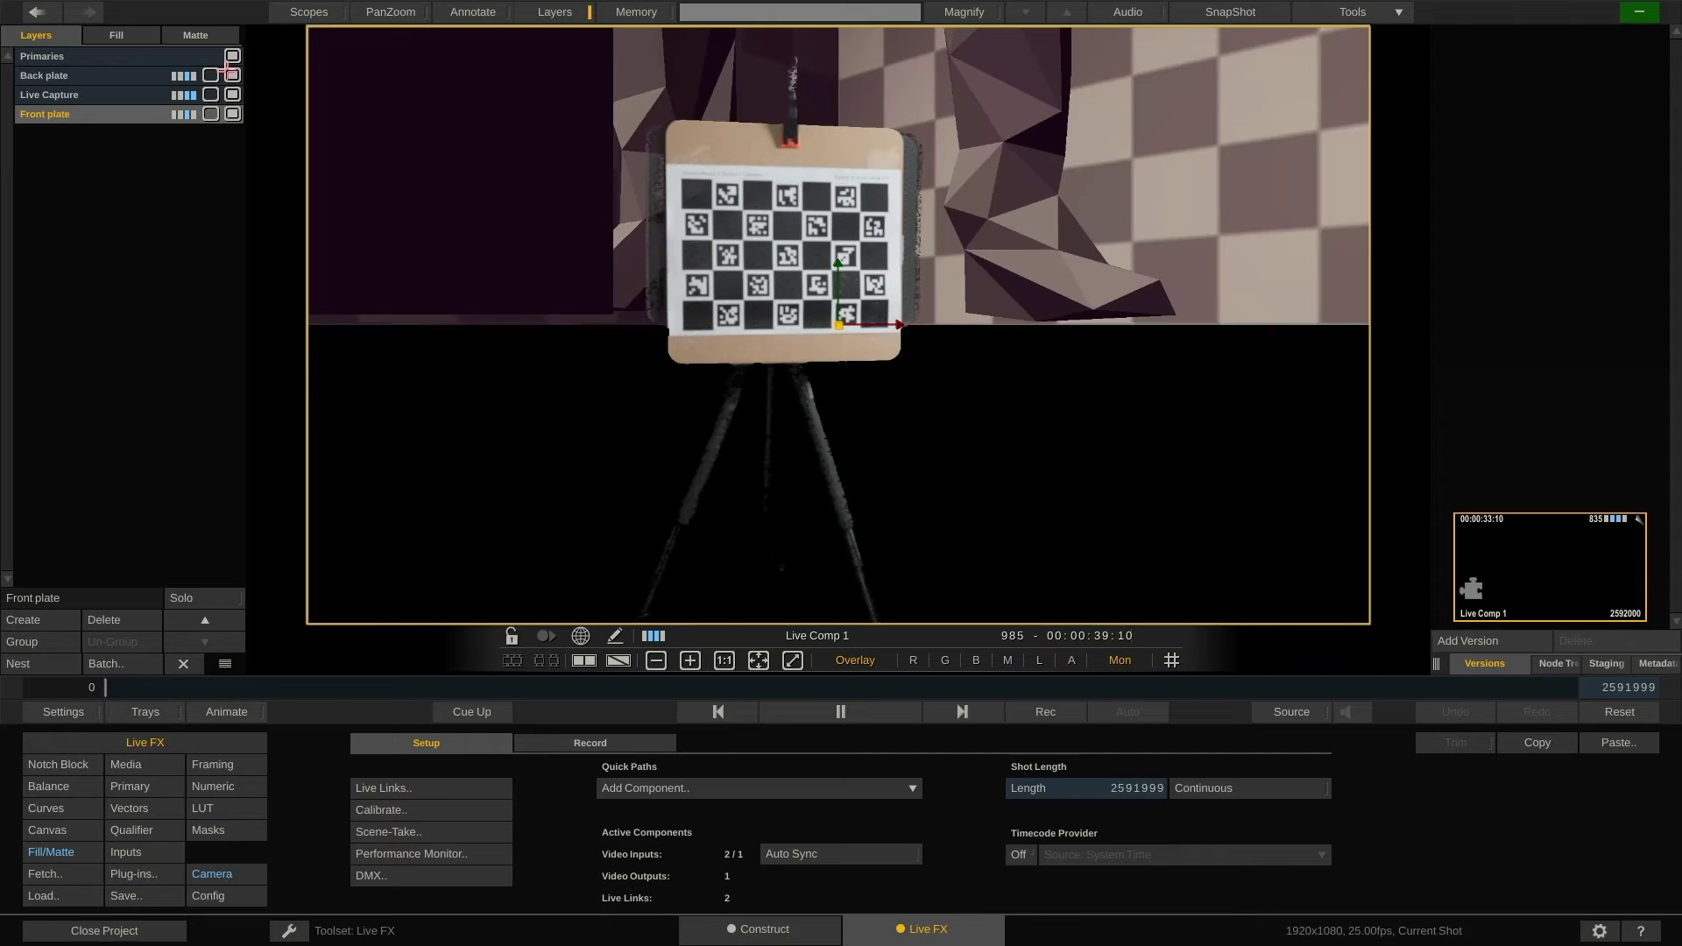
pyautogui.click(1567, 663)
pyautogui.moveTo(1513, 646)
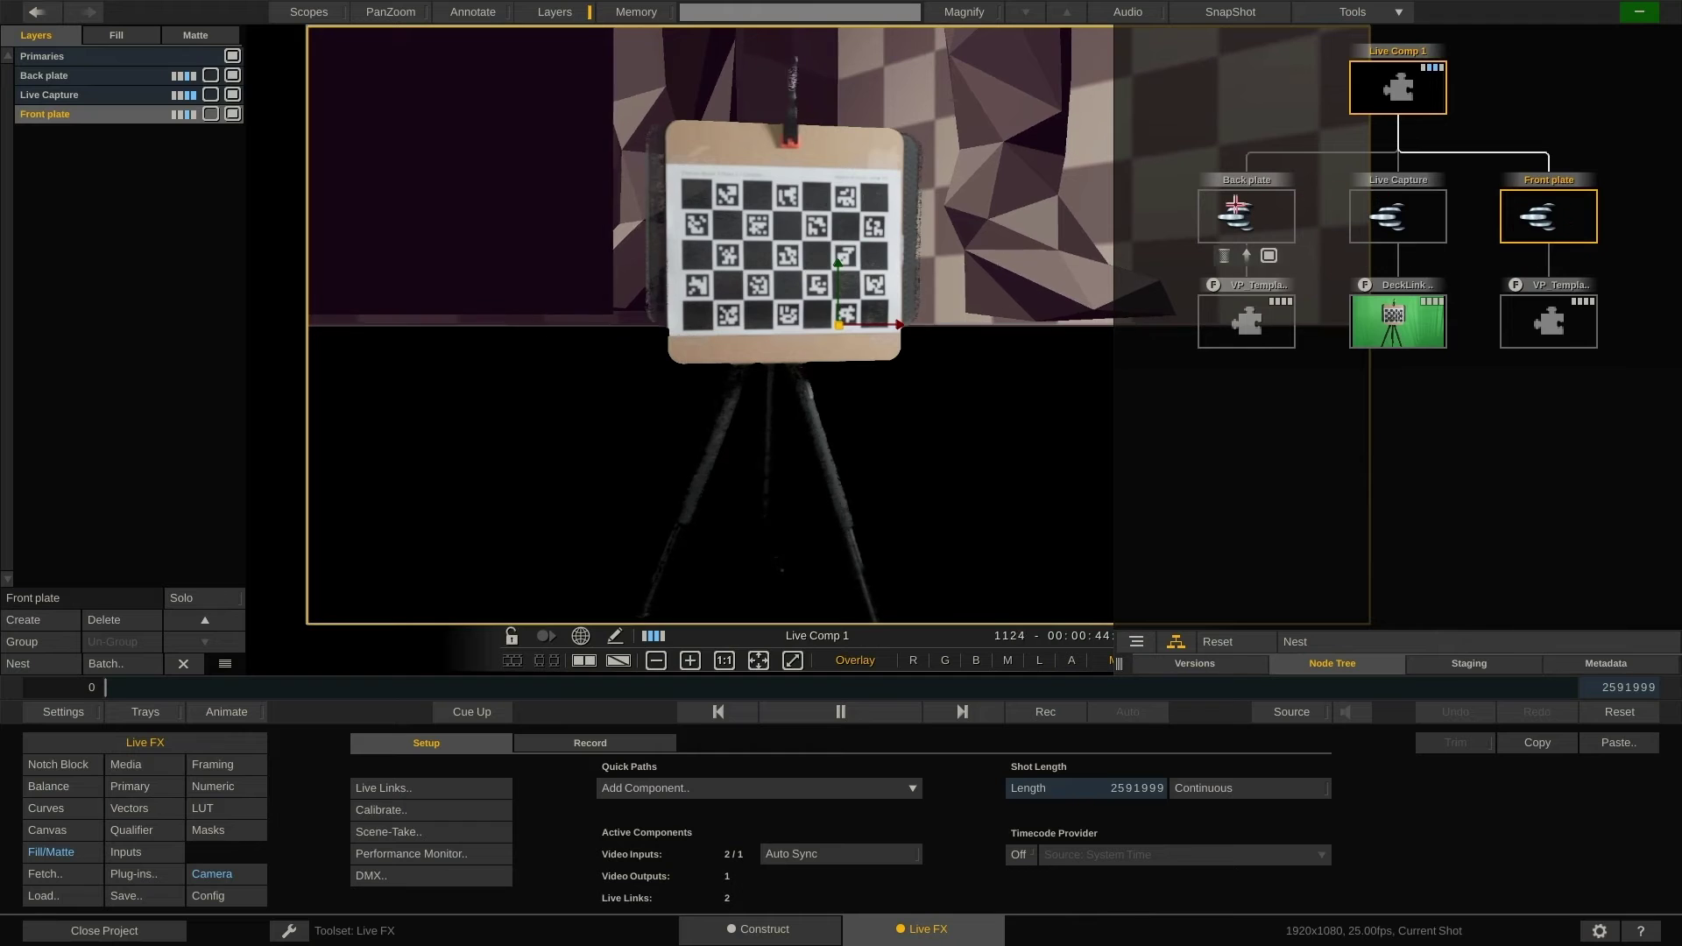
pyautogui.click(1281, 207)
pyautogui.click(1397, 214)
pyautogui.click(1562, 212)
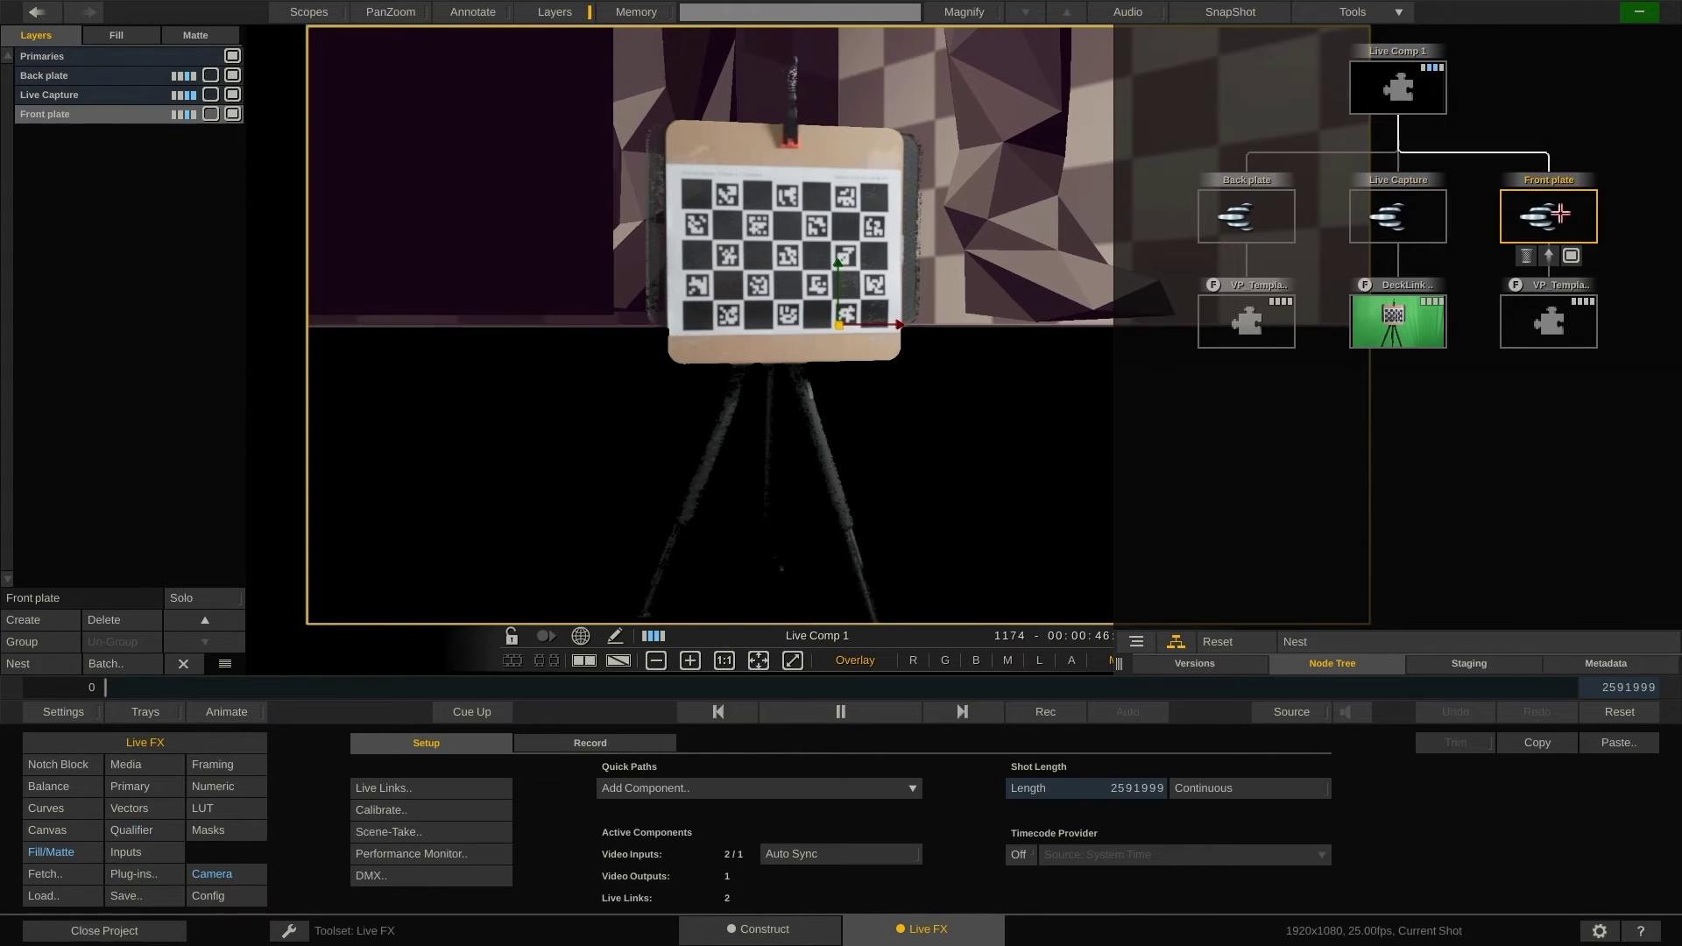
pyautogui.click(1397, 213)
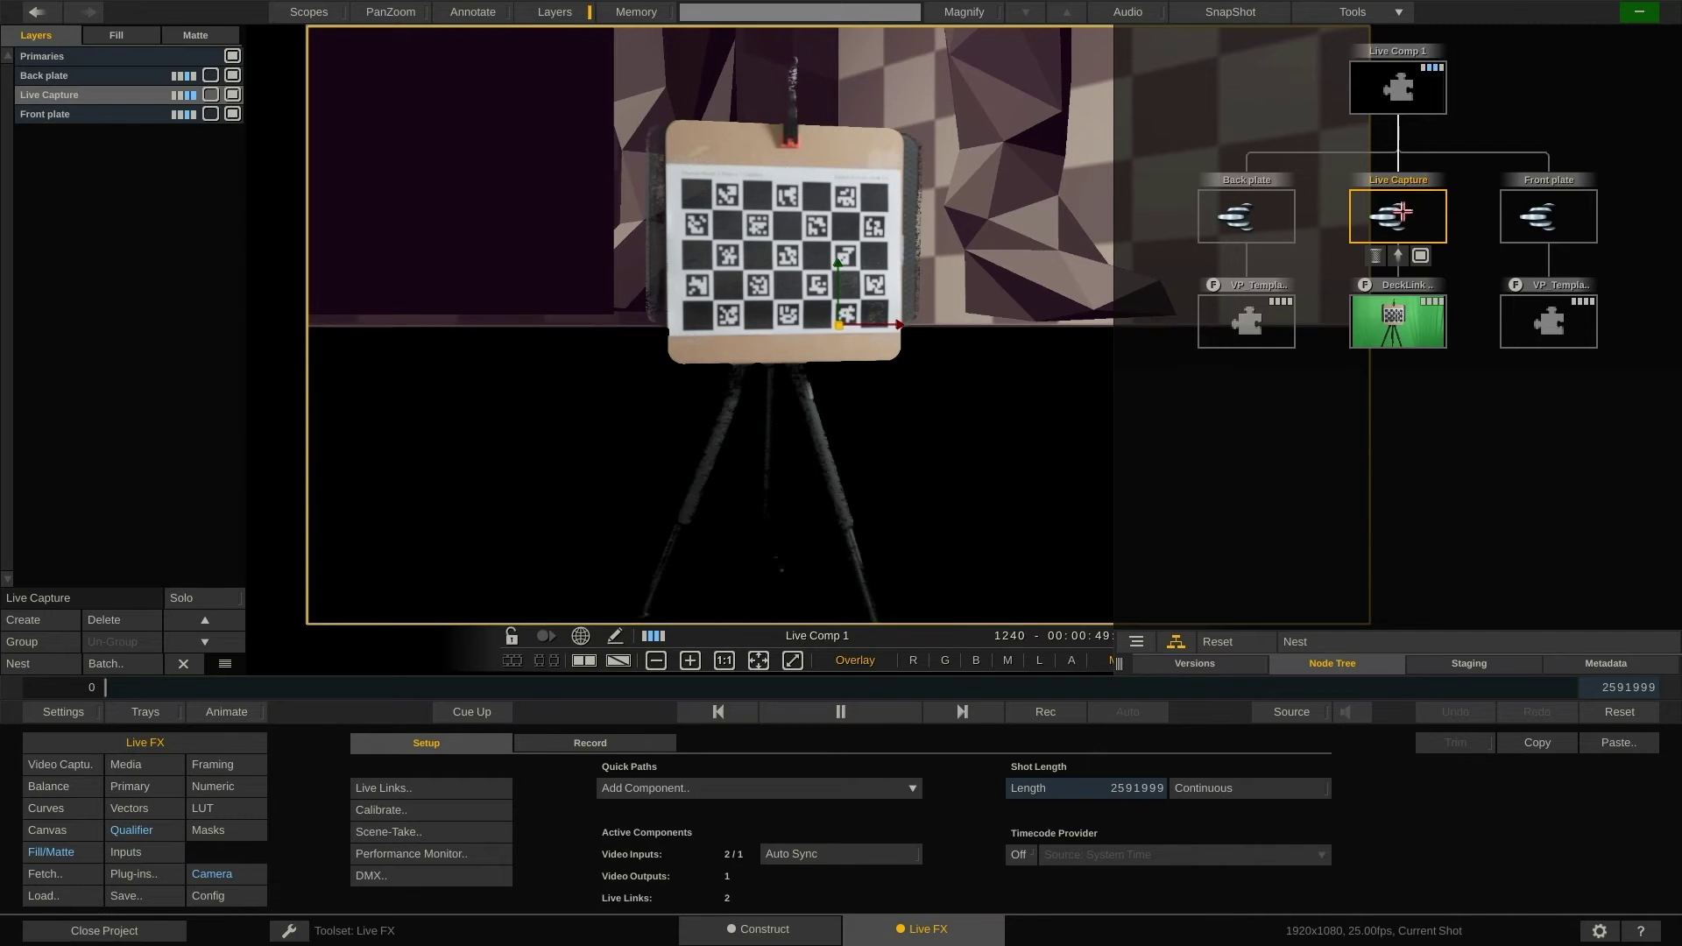
# Step: Chroma-key Live Capture by picking the green background at three spots in the viewer
pyautogui.click(151, 830)
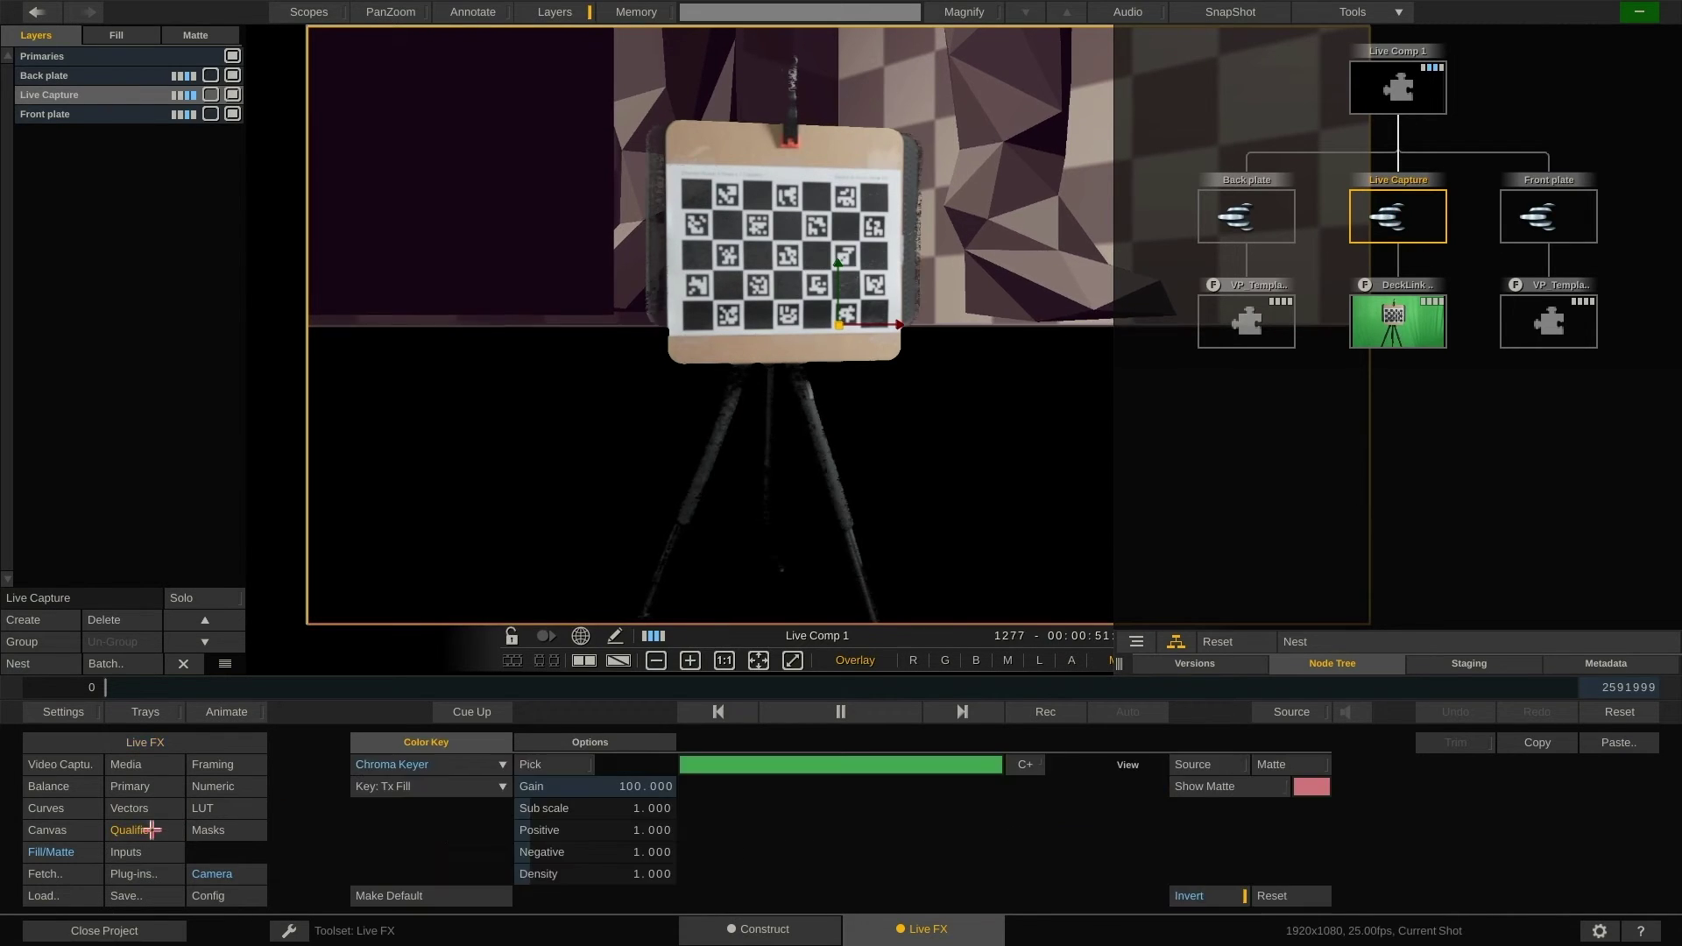
pyautogui.click(543, 763)
pyautogui.click(866, 446)
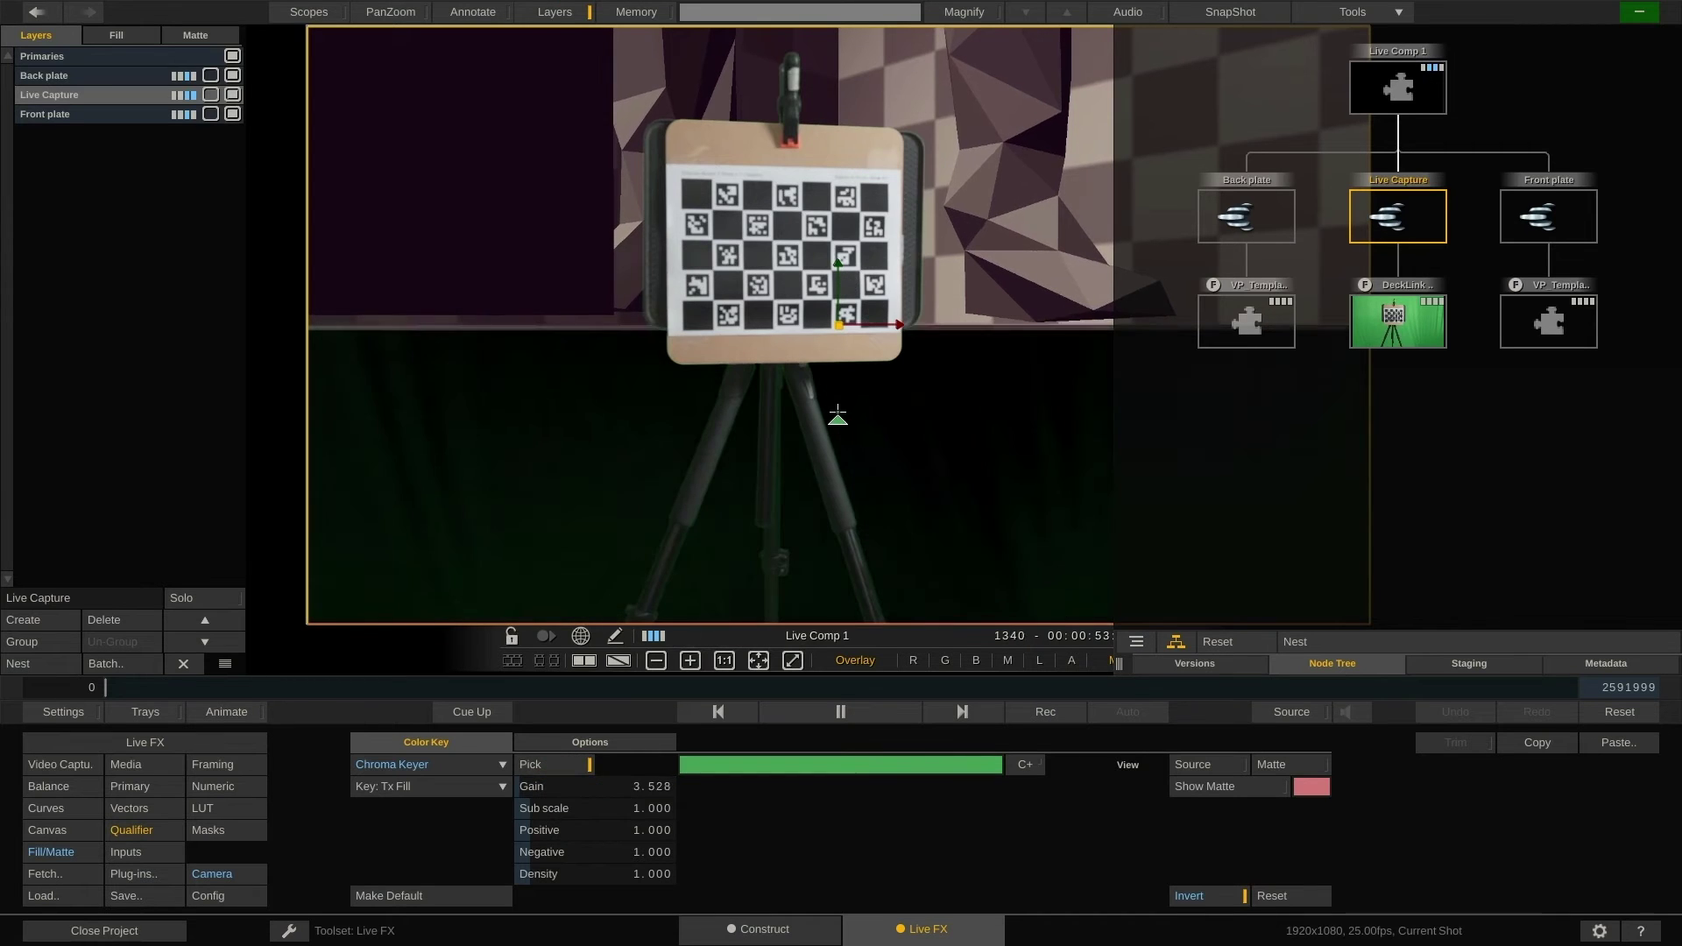
pyautogui.click(793, 461)
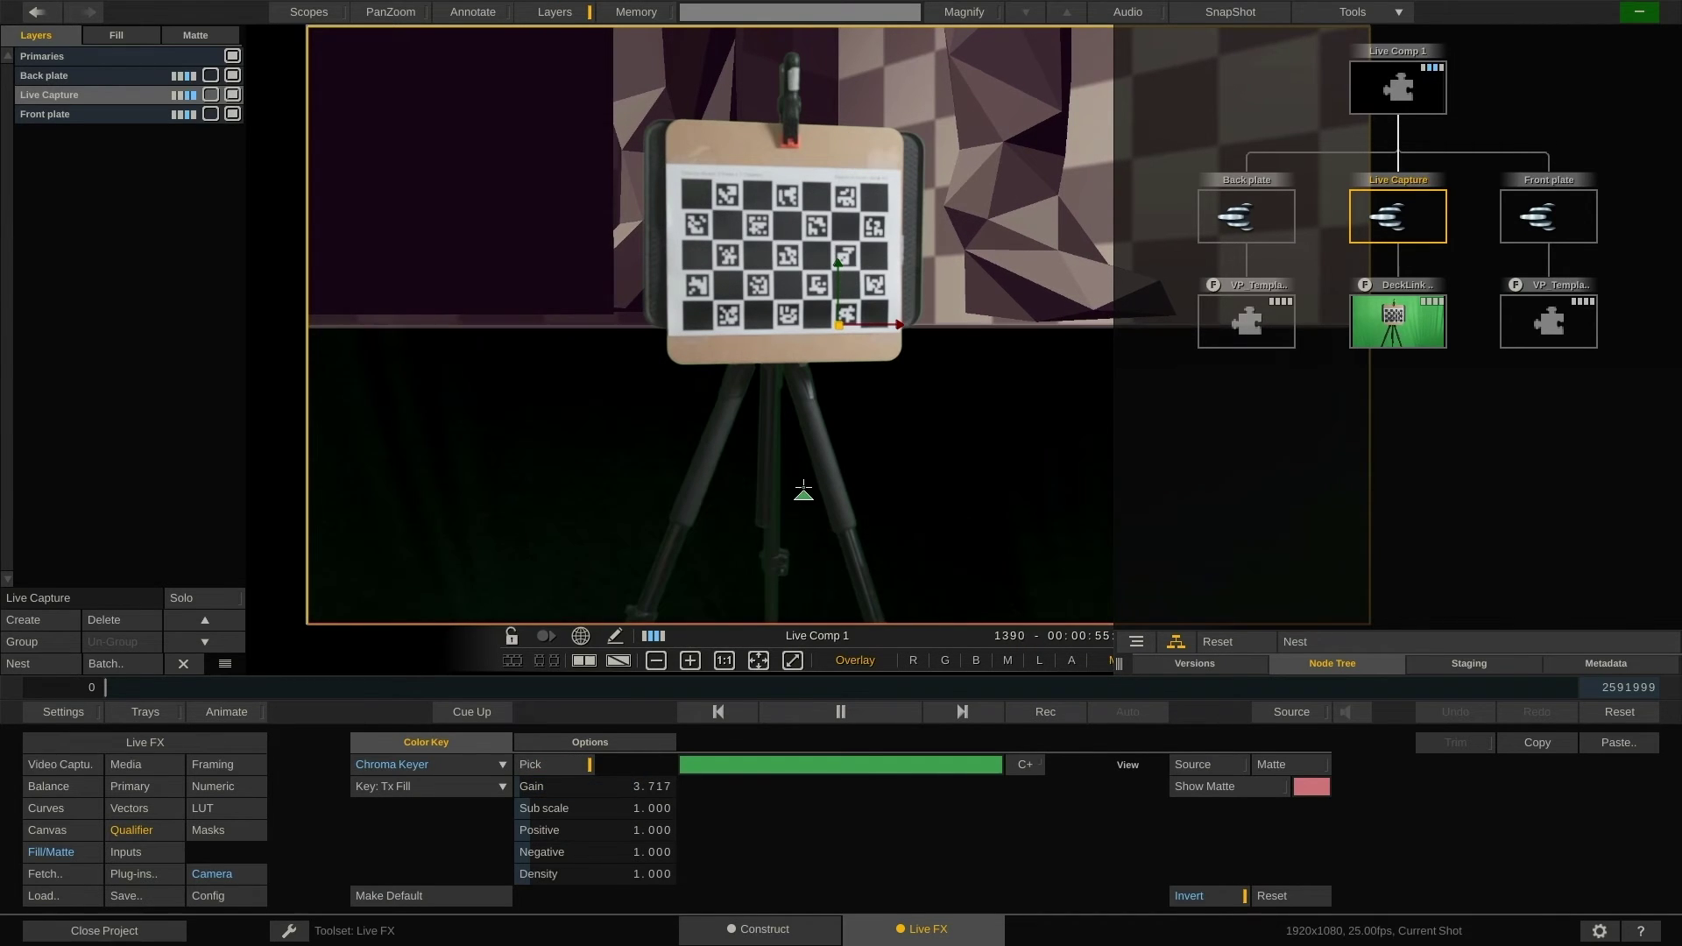
pyautogui.click(800, 525)
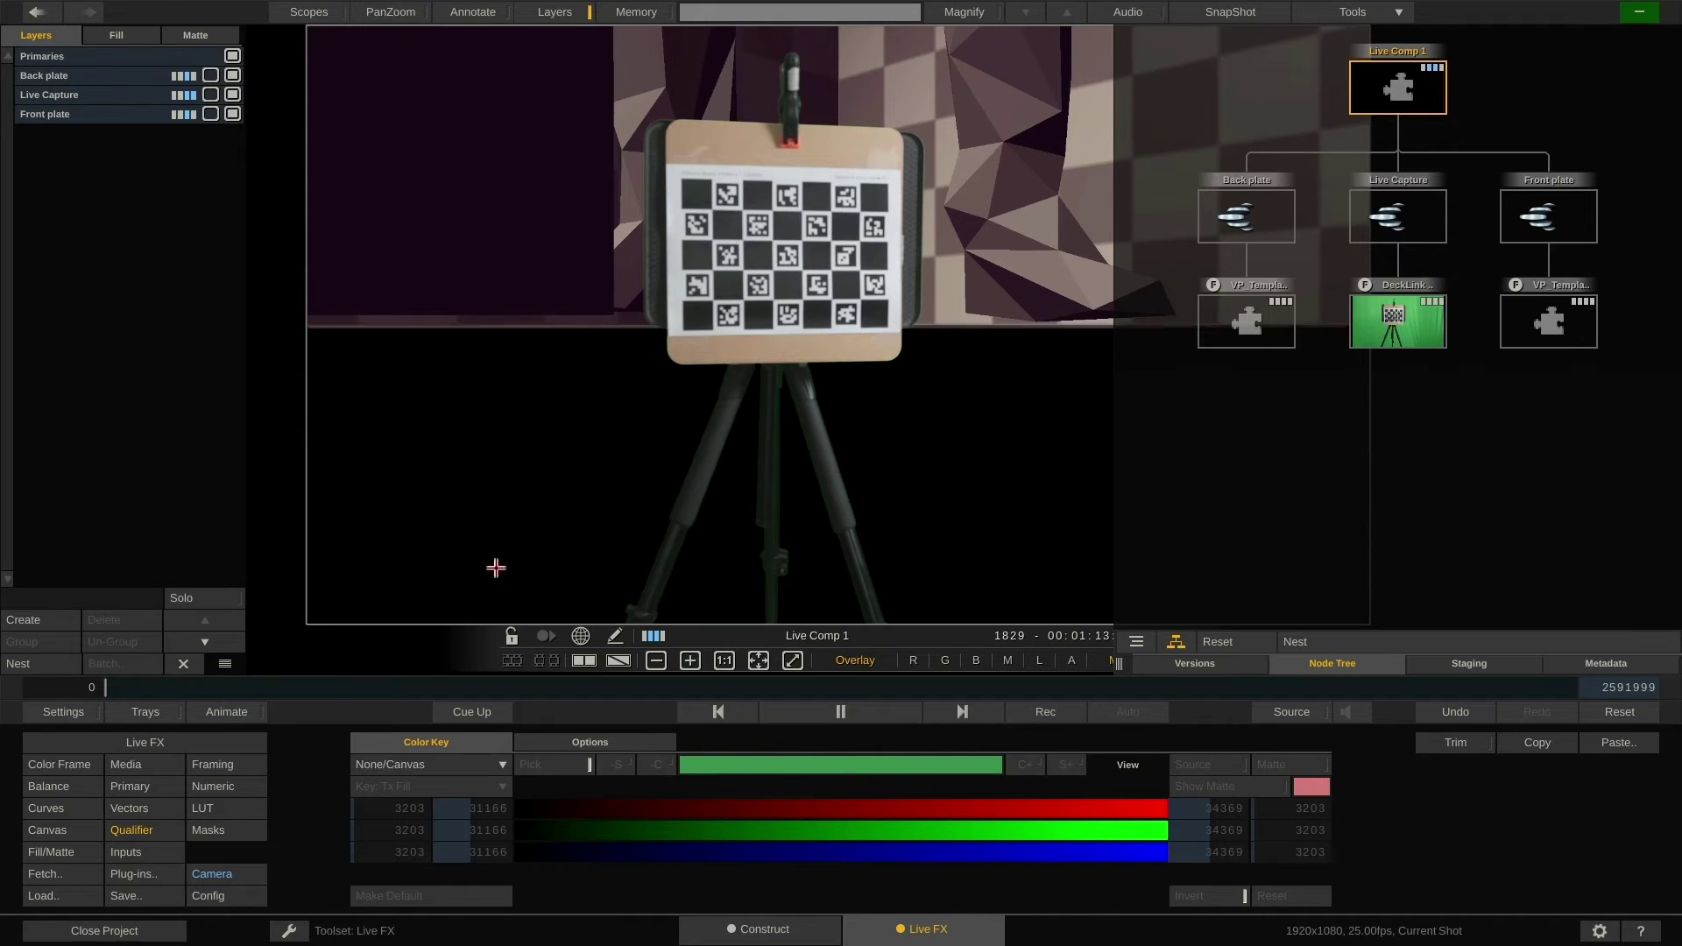
# Step: Show the Camera lens and tracker settings and open the Camera Calibrate Position tab
pyautogui.click(205, 744)
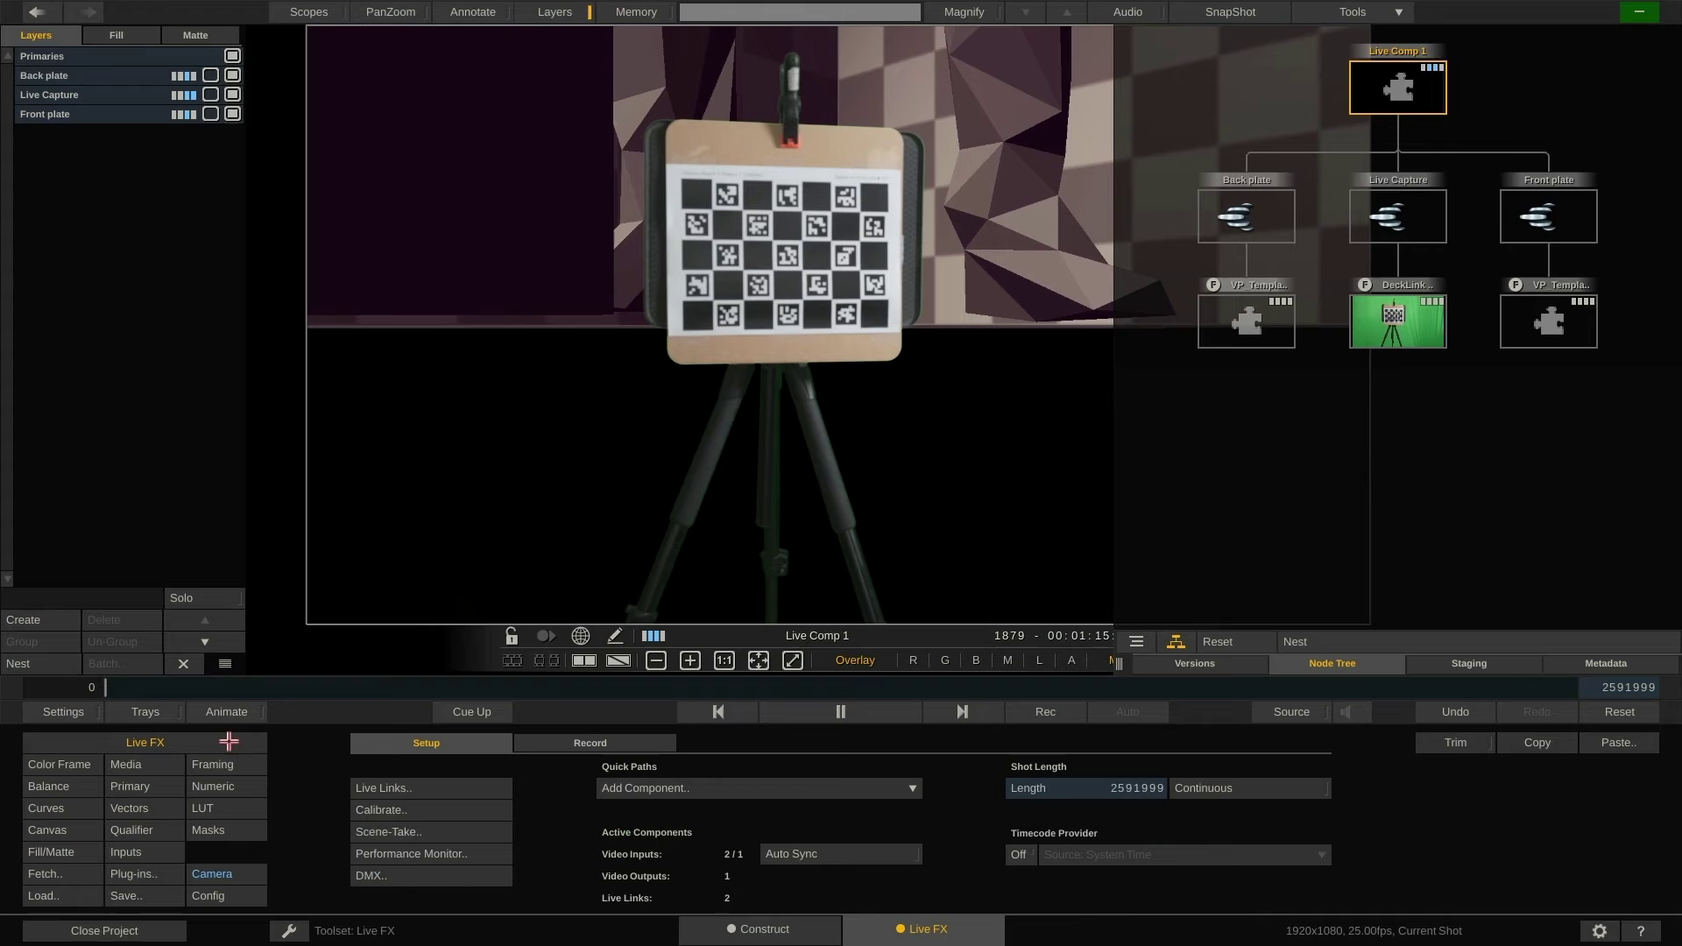
pyautogui.click(442, 814)
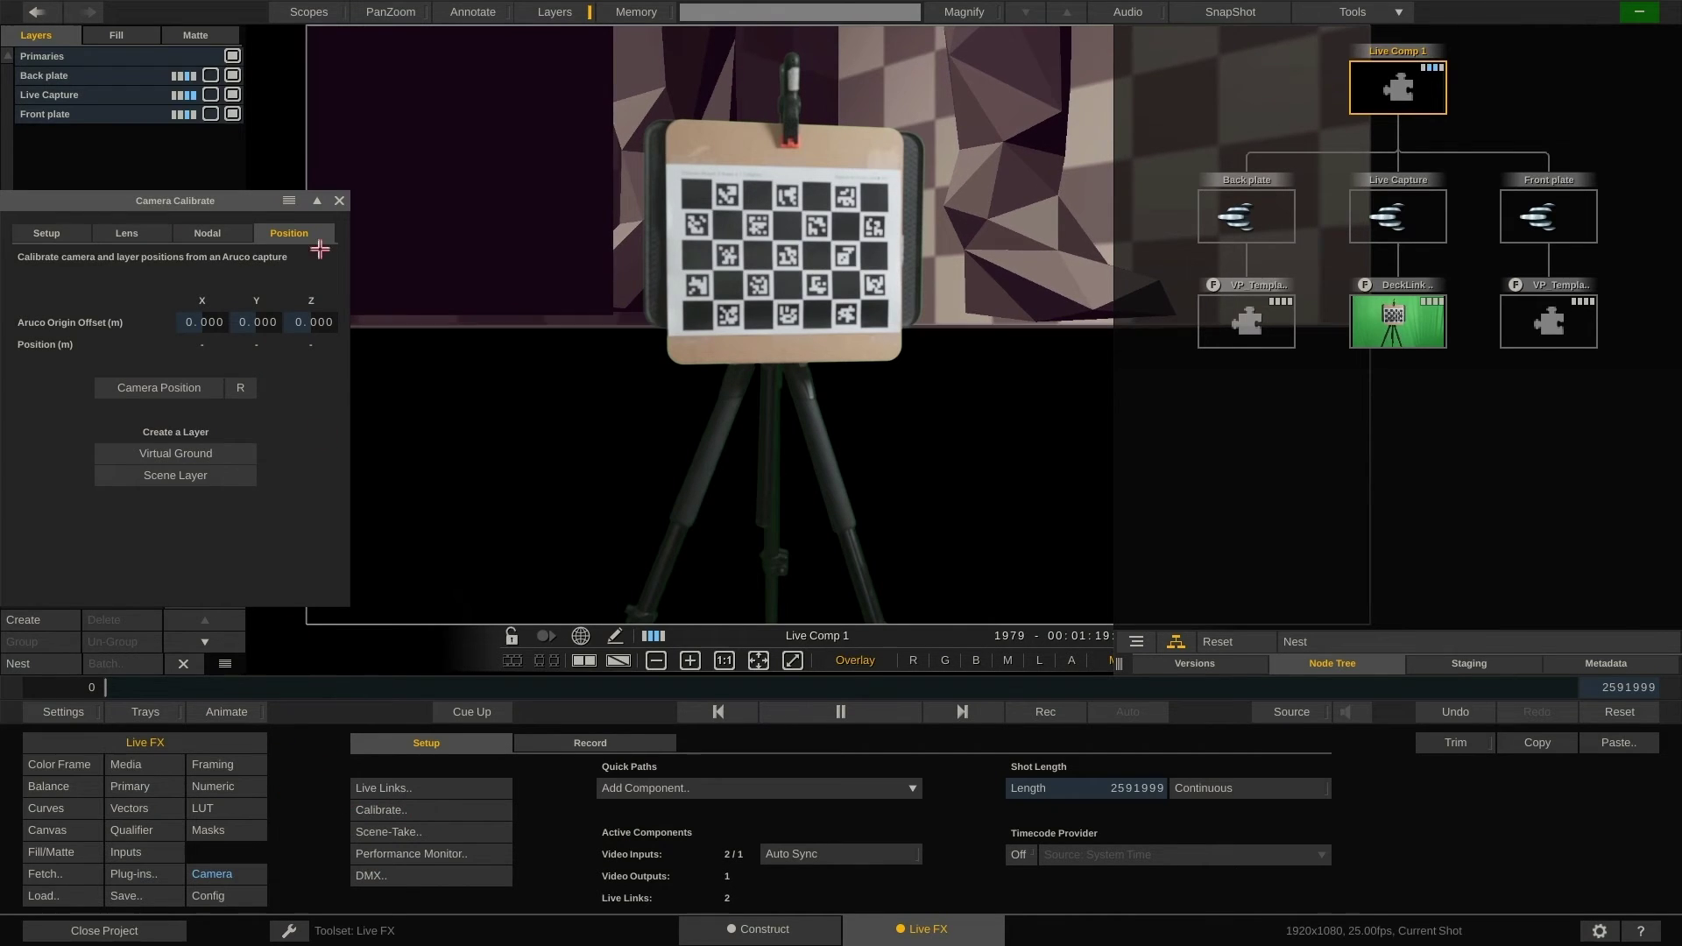
pyautogui.click(339, 202)
pyautogui.click(212, 874)
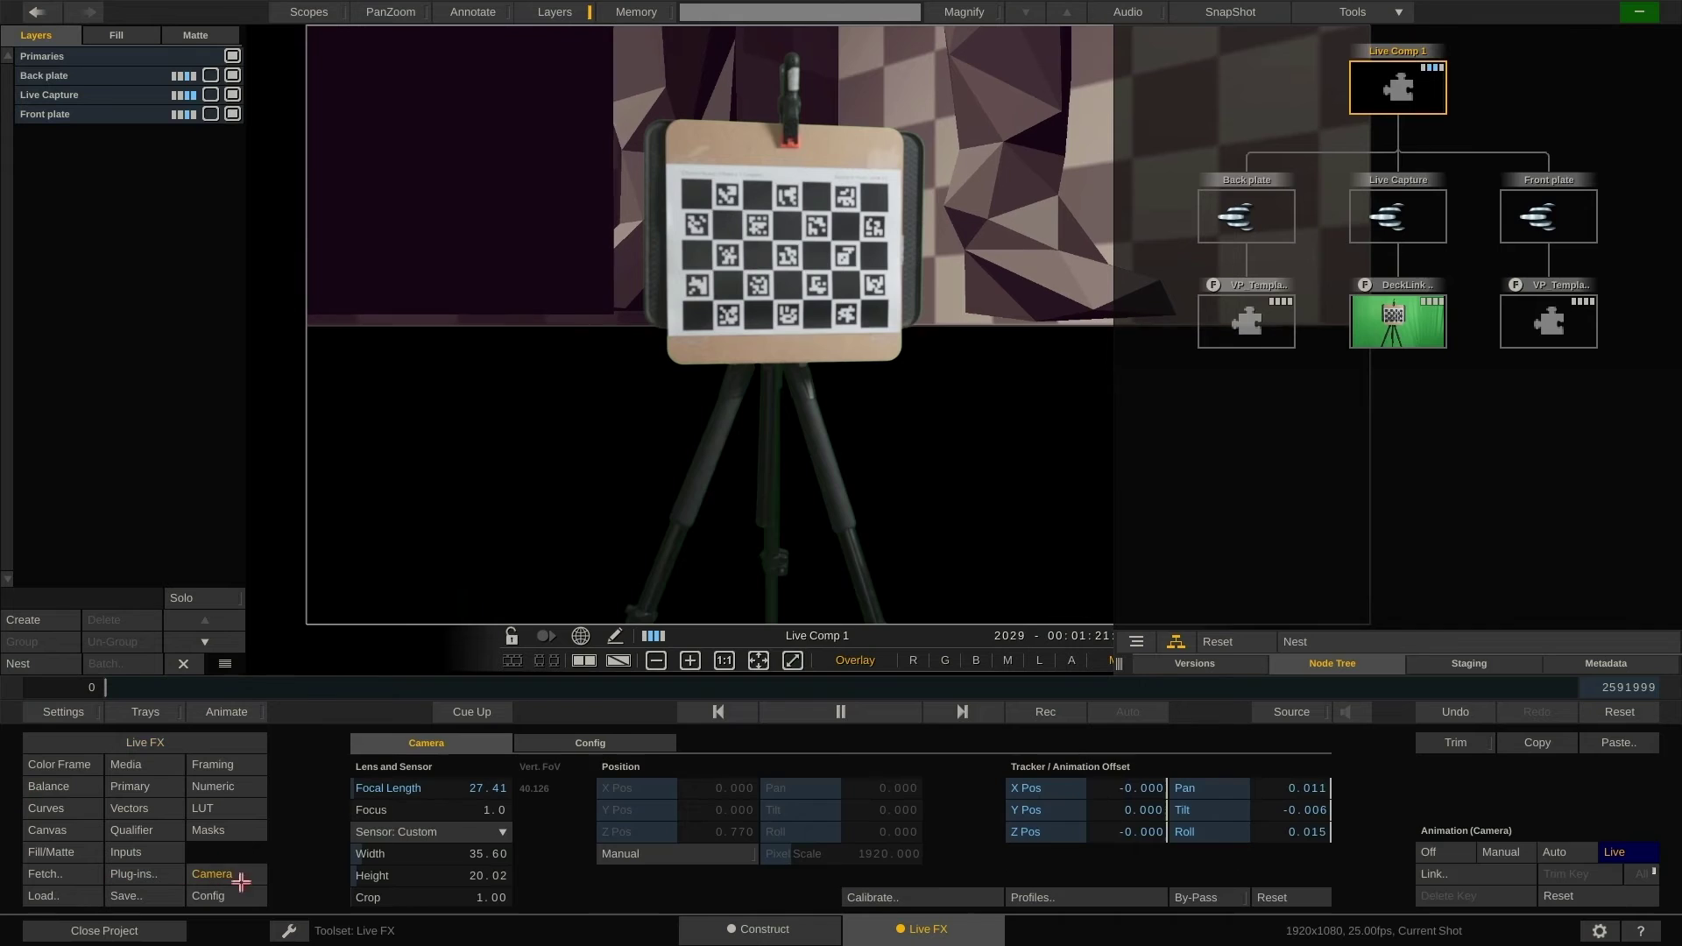
pyautogui.click(929, 894)
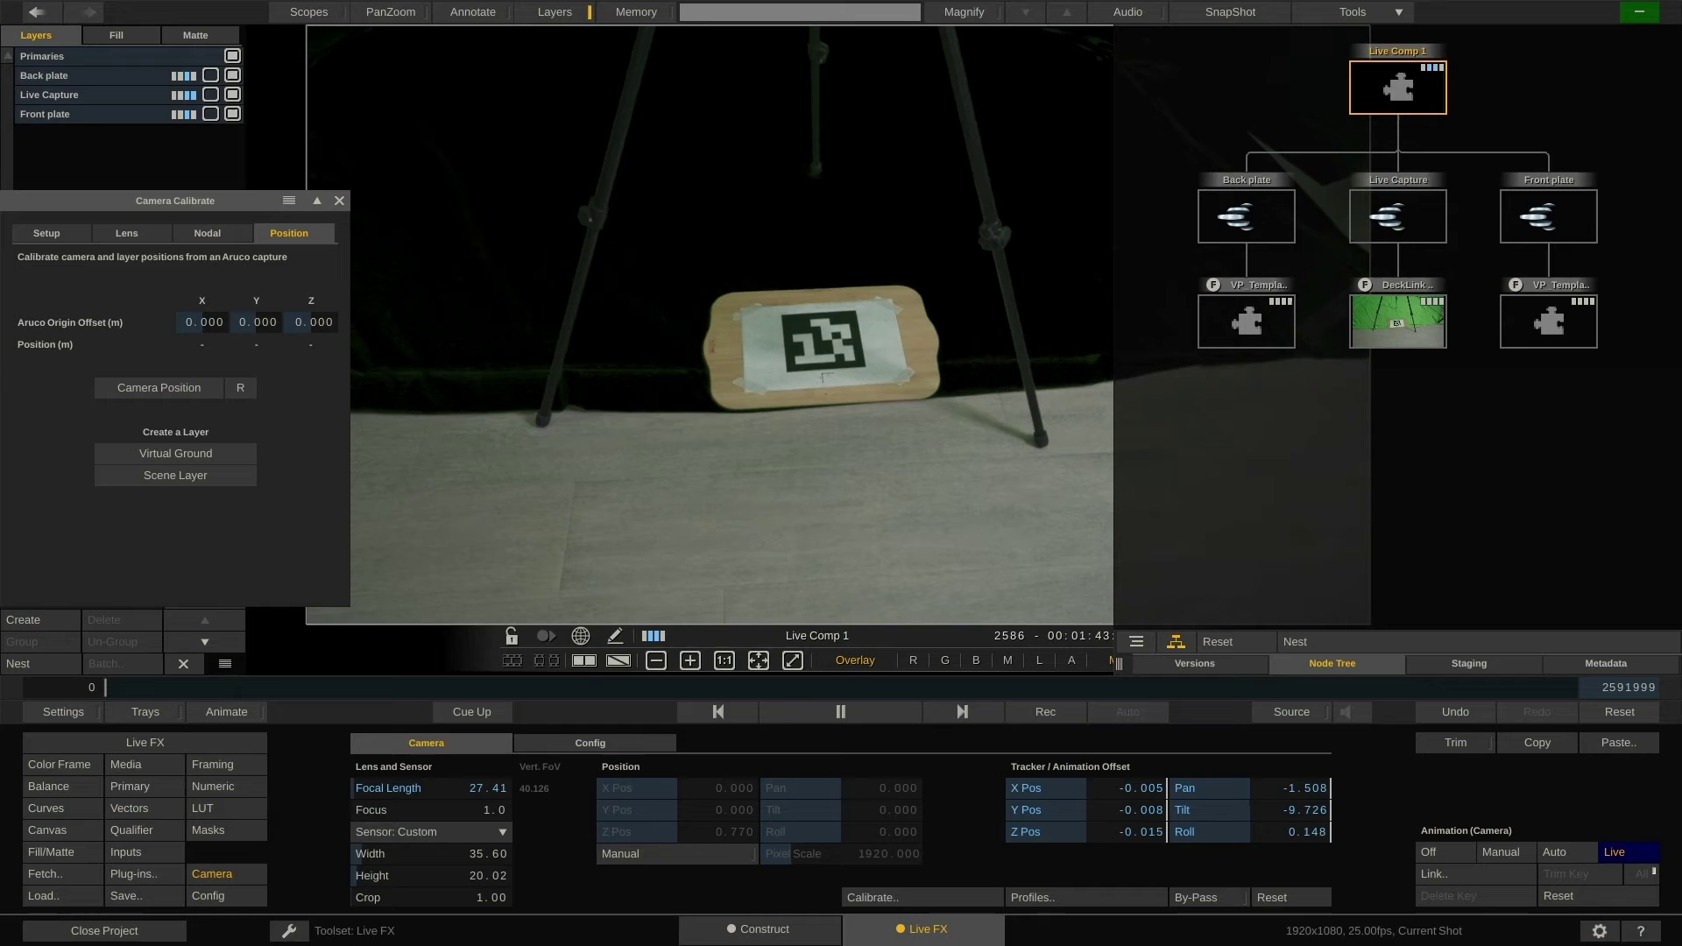
# Step: Solve the camera position from the Aruco floor marker with Camera Position
pyautogui.click(196, 388)
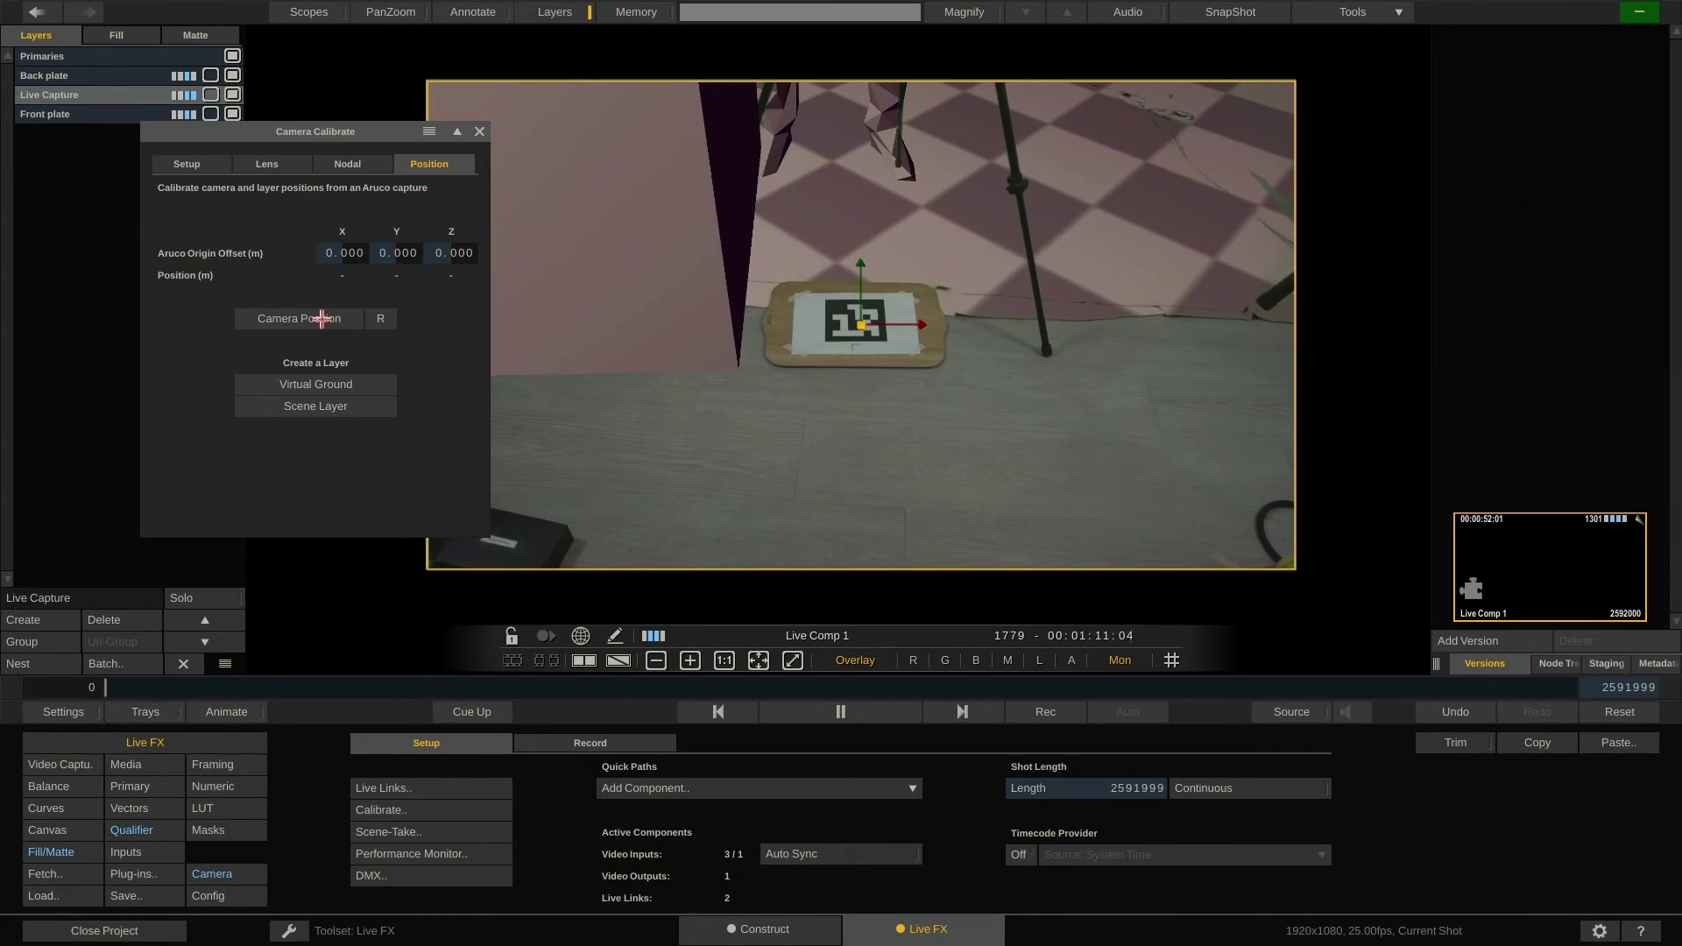
pyautogui.click(323, 319)
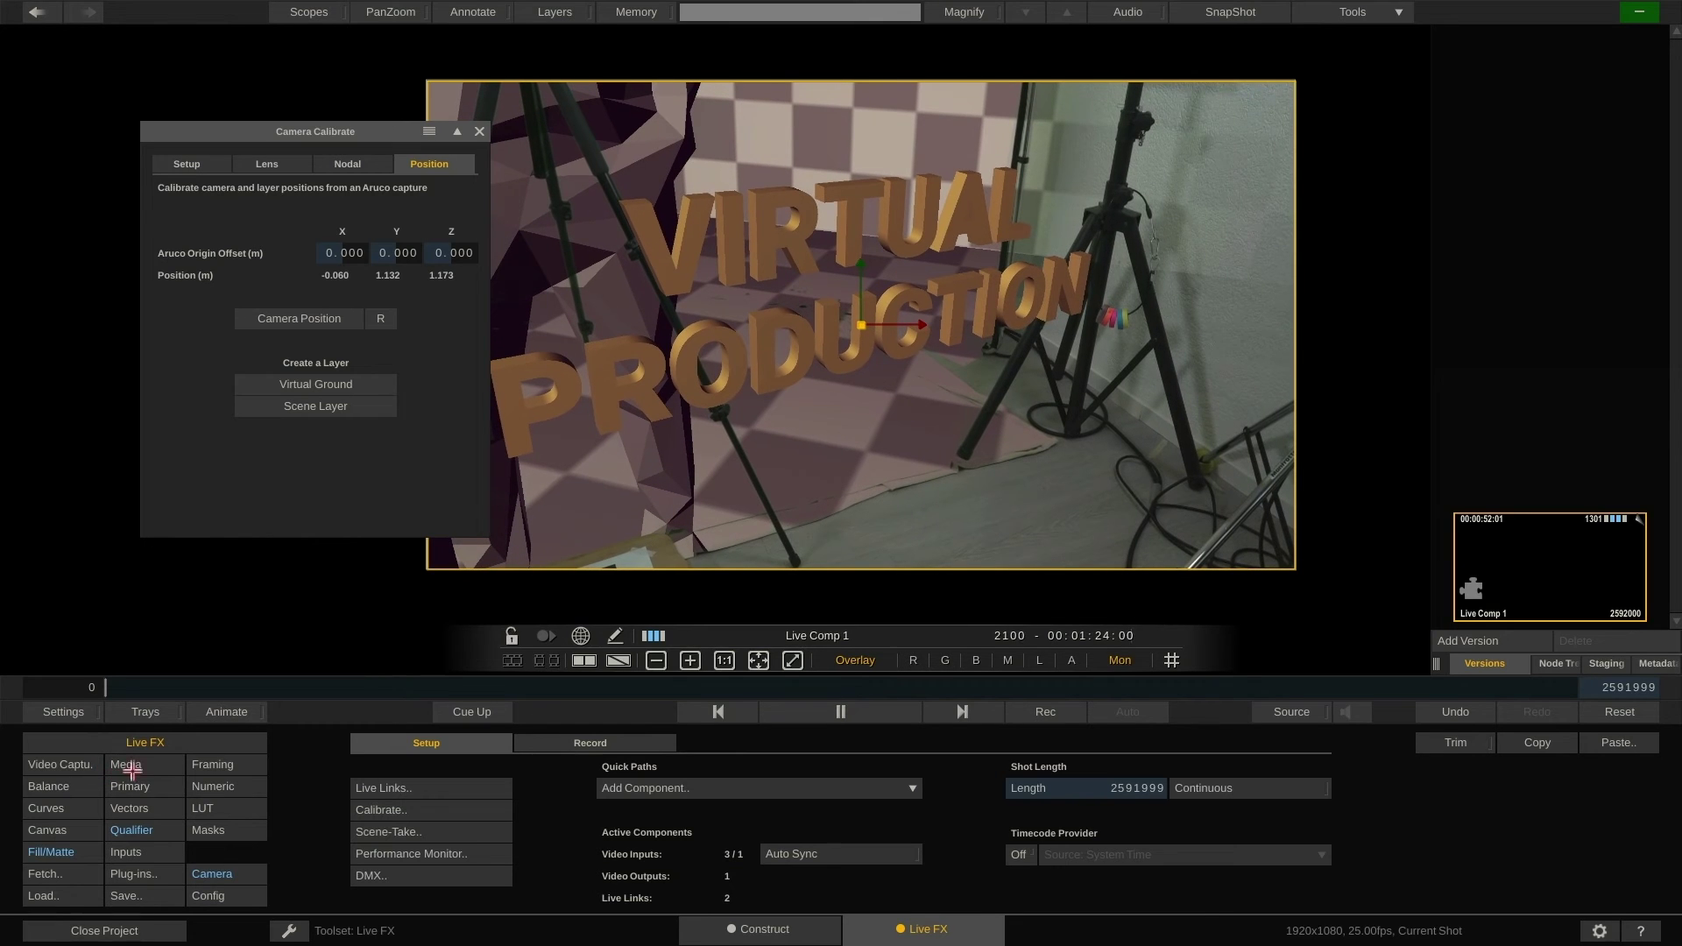
# Step: Select the Front plate layer in the Layers panel and show its Notch Block render settings
pyautogui.moveTo(12, 489)
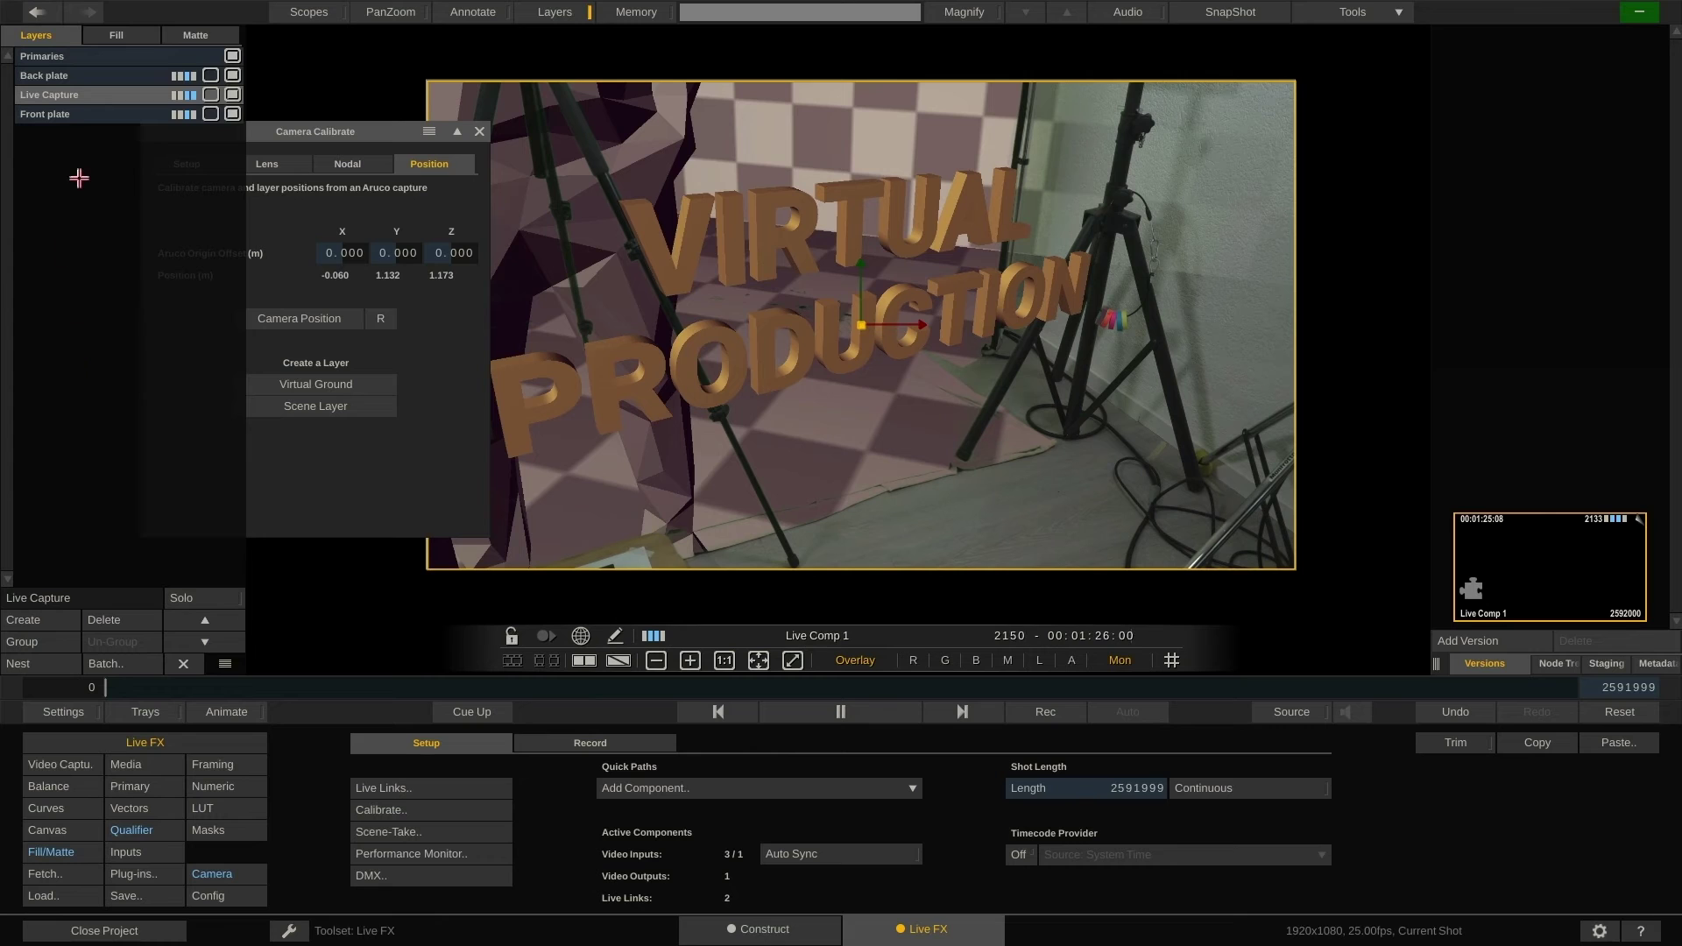
pyautogui.click(50, 115)
pyautogui.click(76, 768)
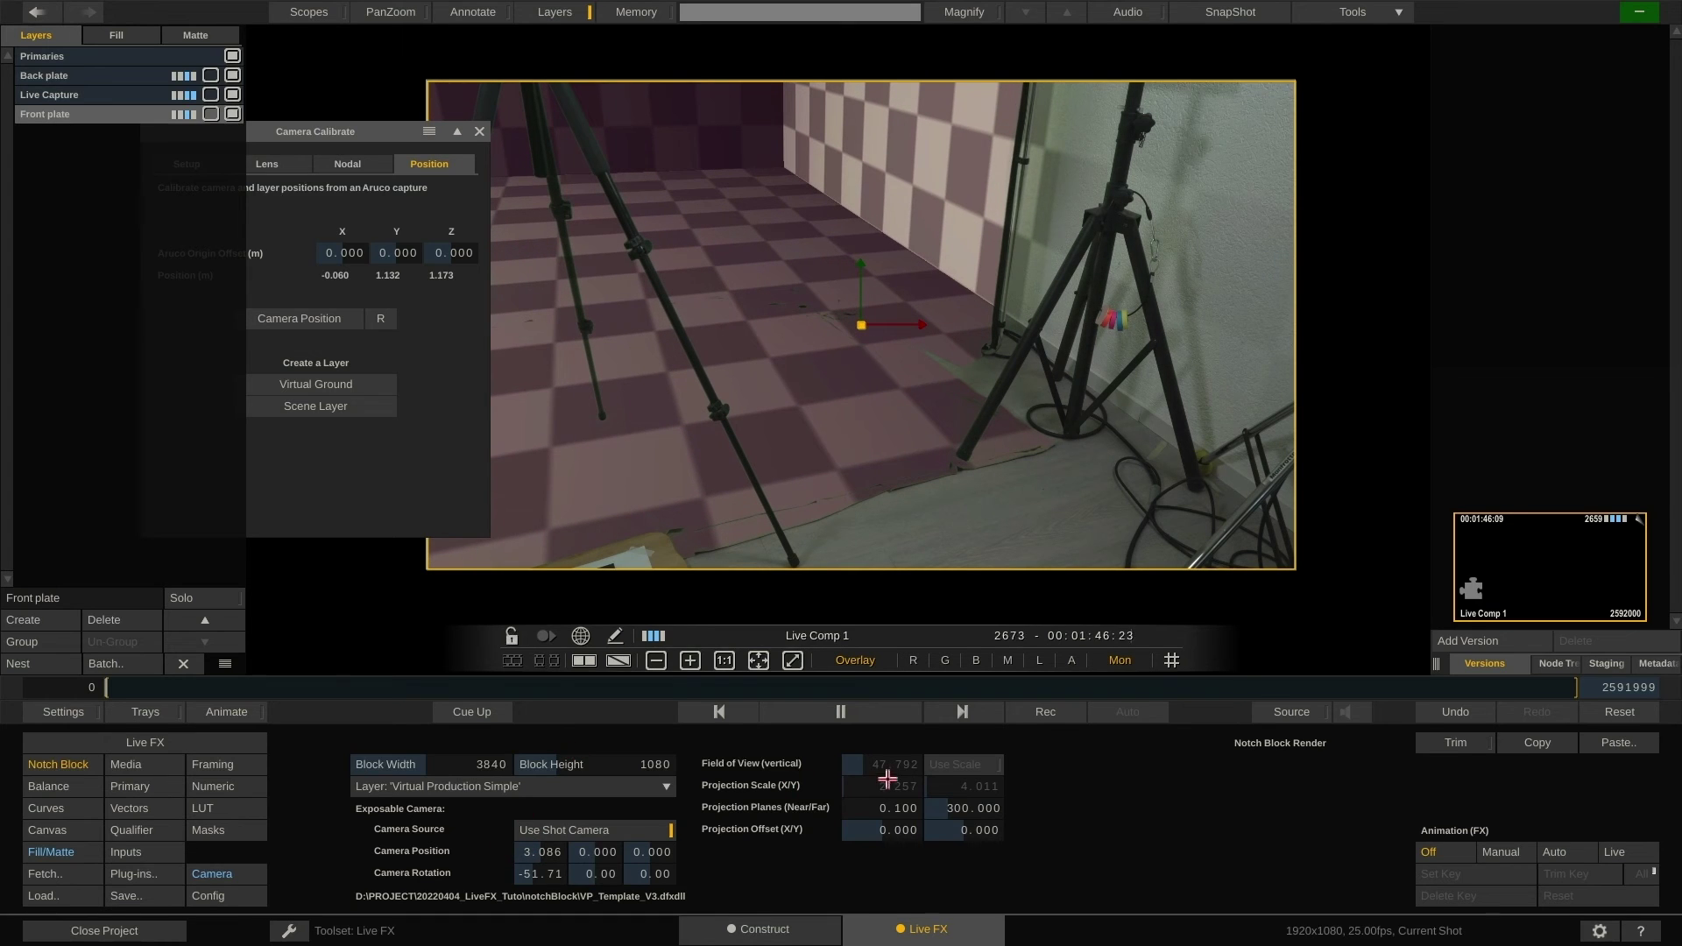
# Step: Return to Live FX setup and start recording the live composite
pyautogui.click(145, 743)
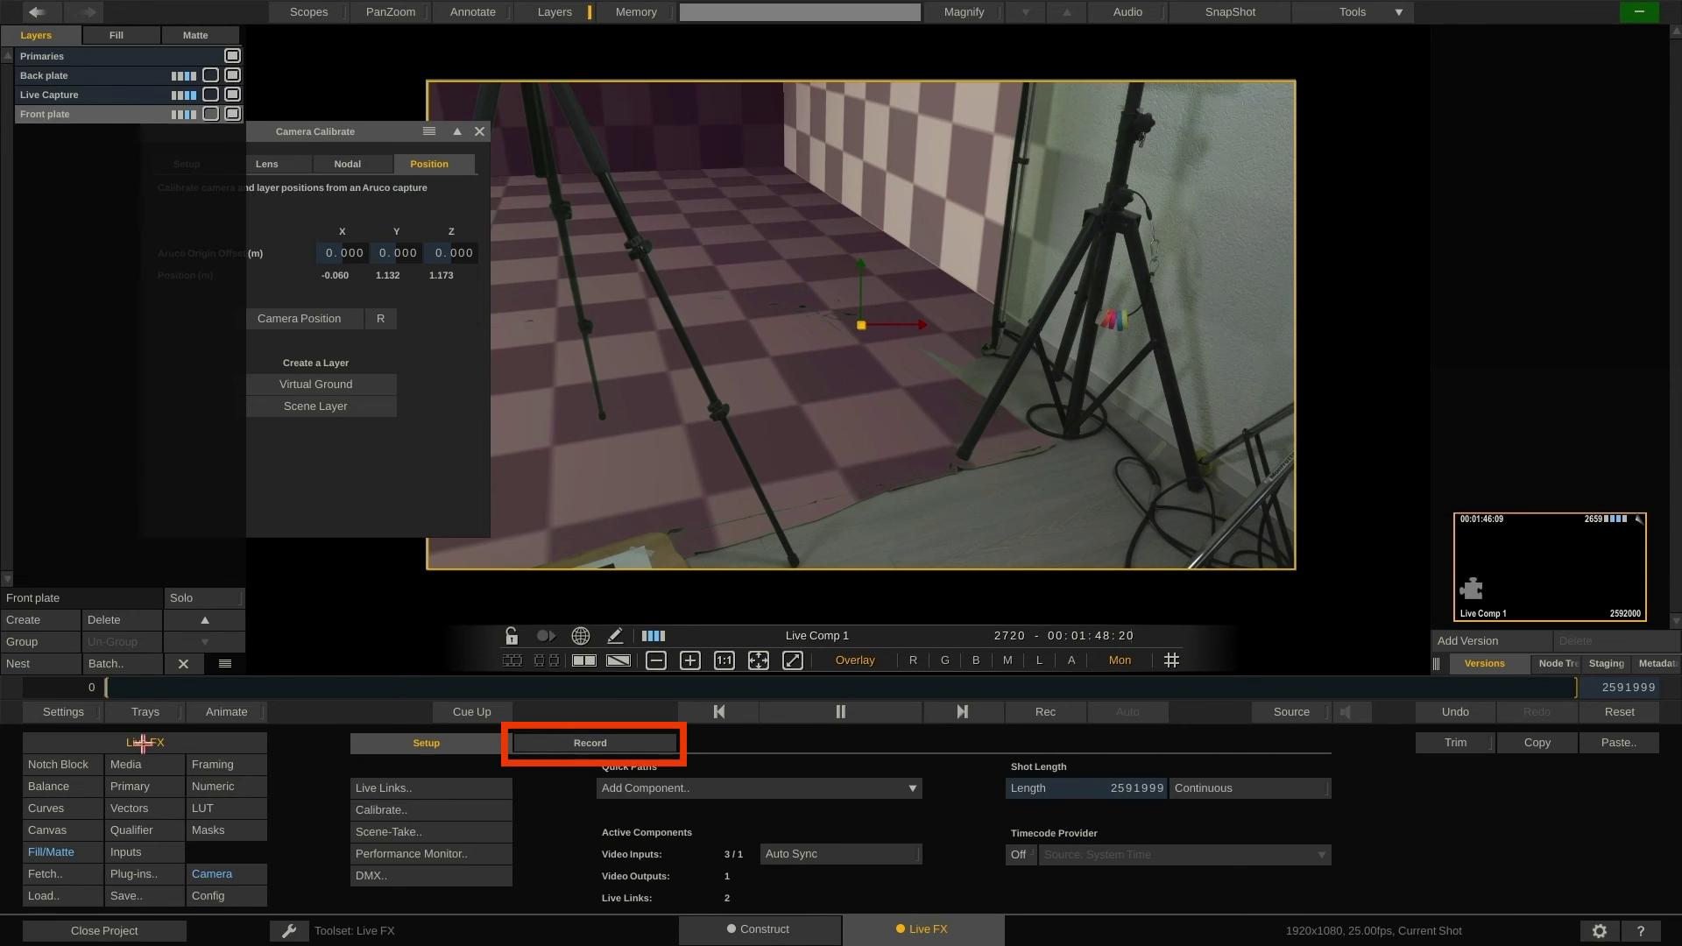
pyautogui.click(1027, 707)
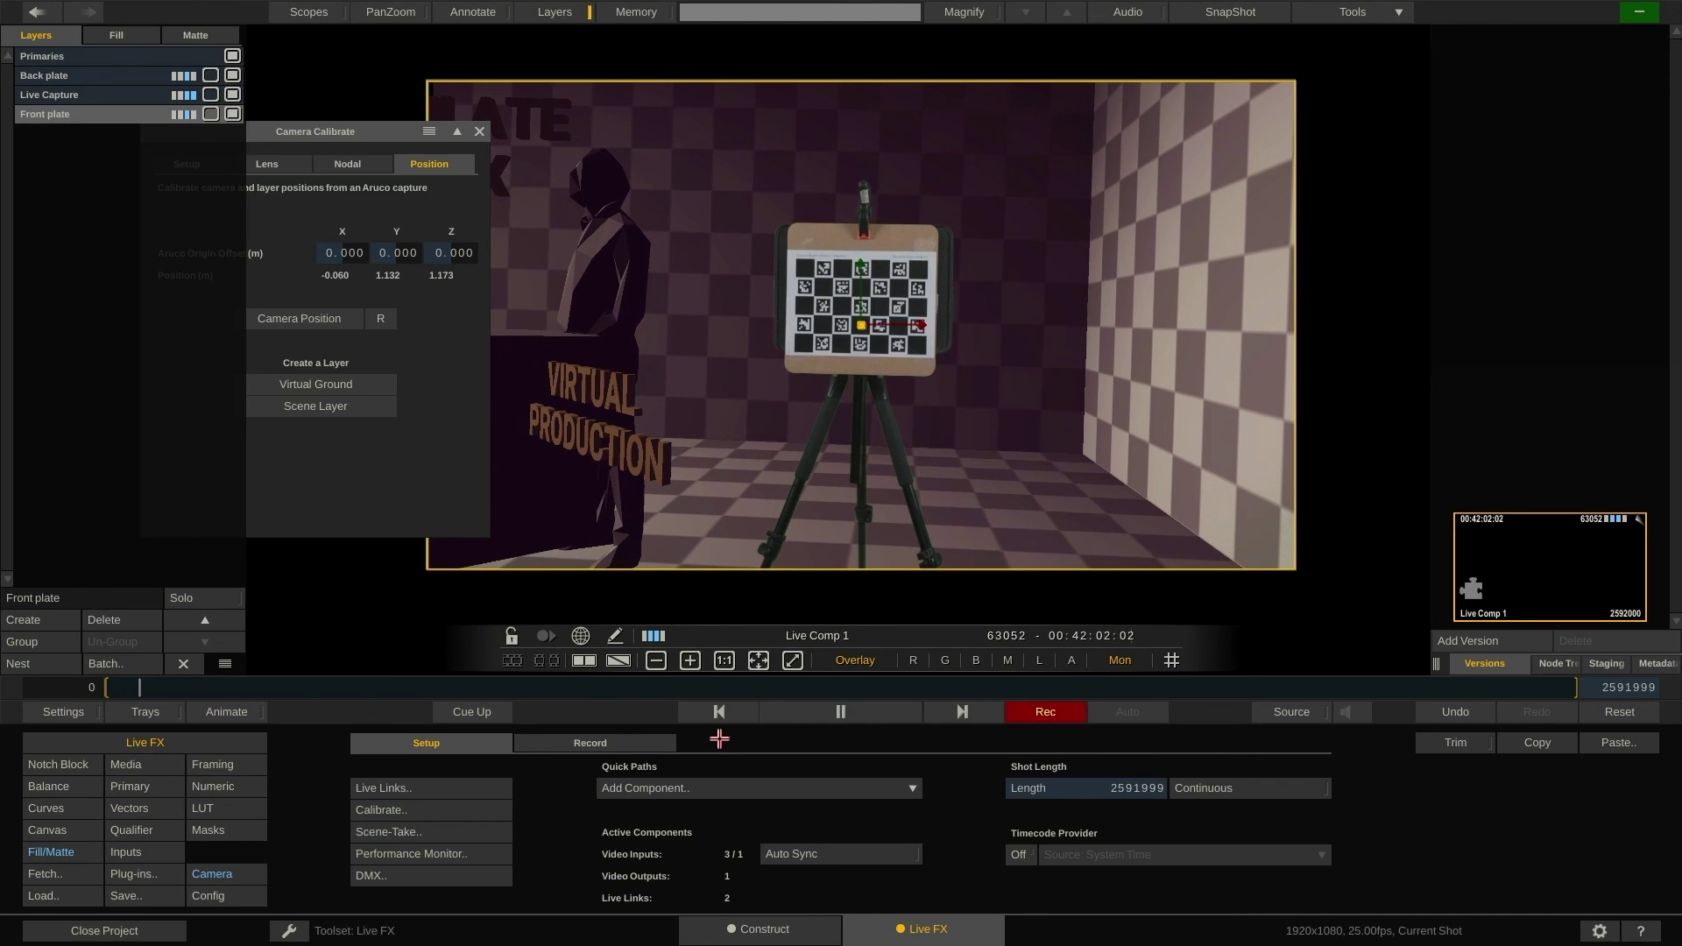
# Step: Stop recording so the take appears in Versions as scene 01 take 01
pyautogui.click(1020, 708)
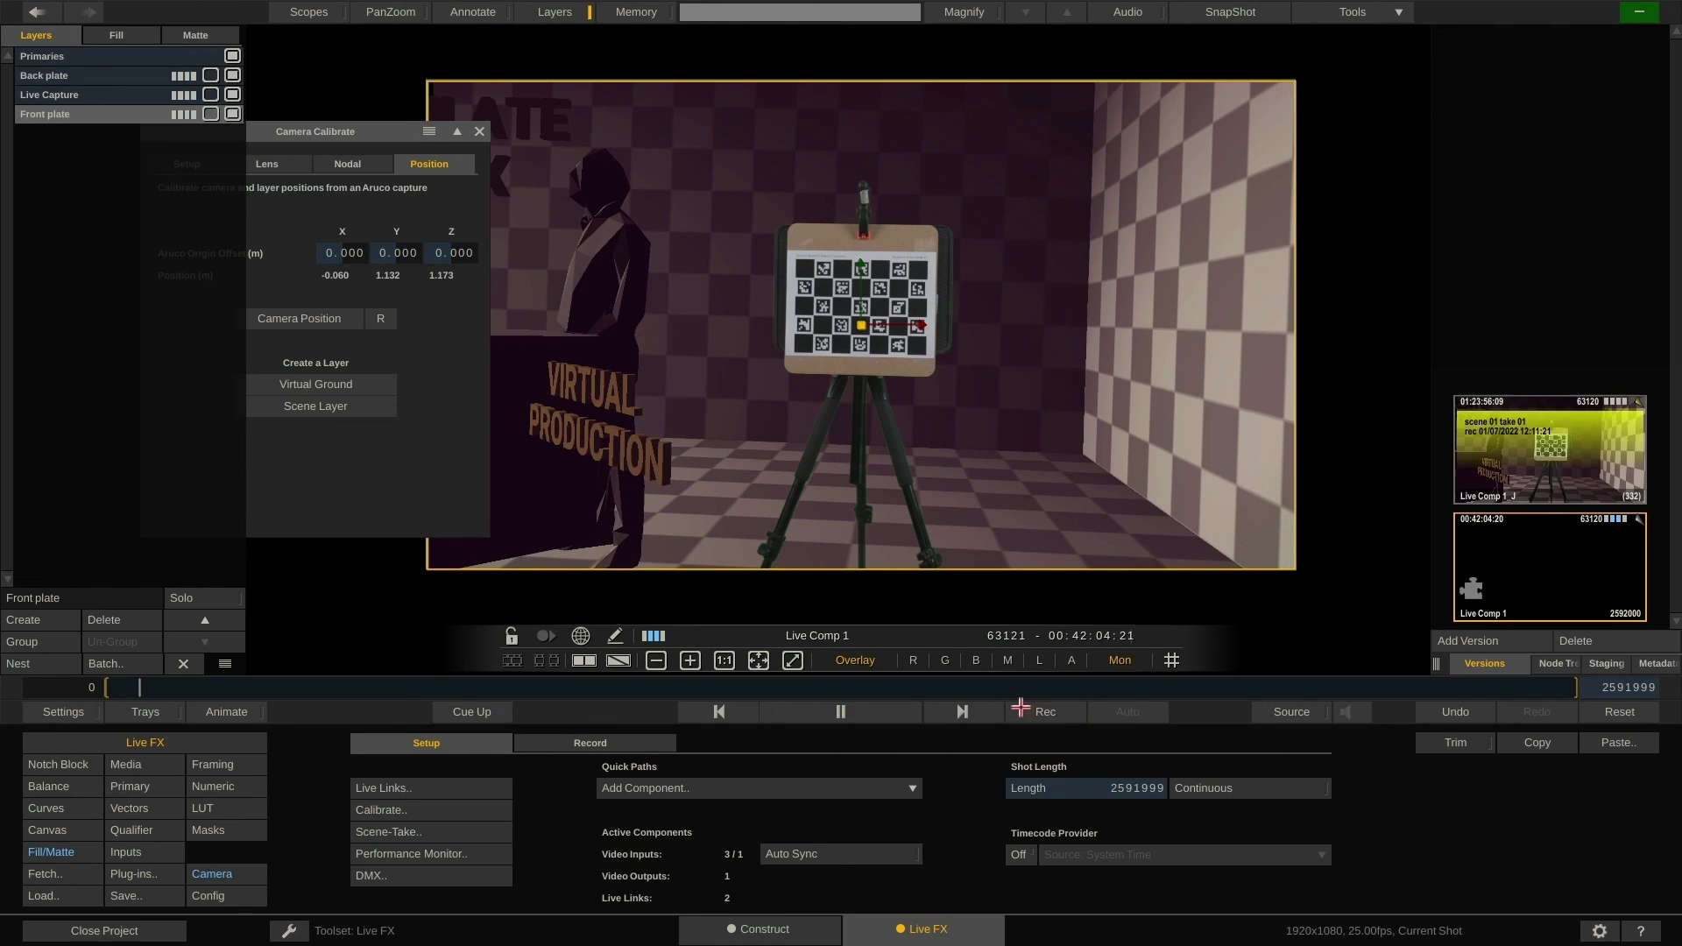